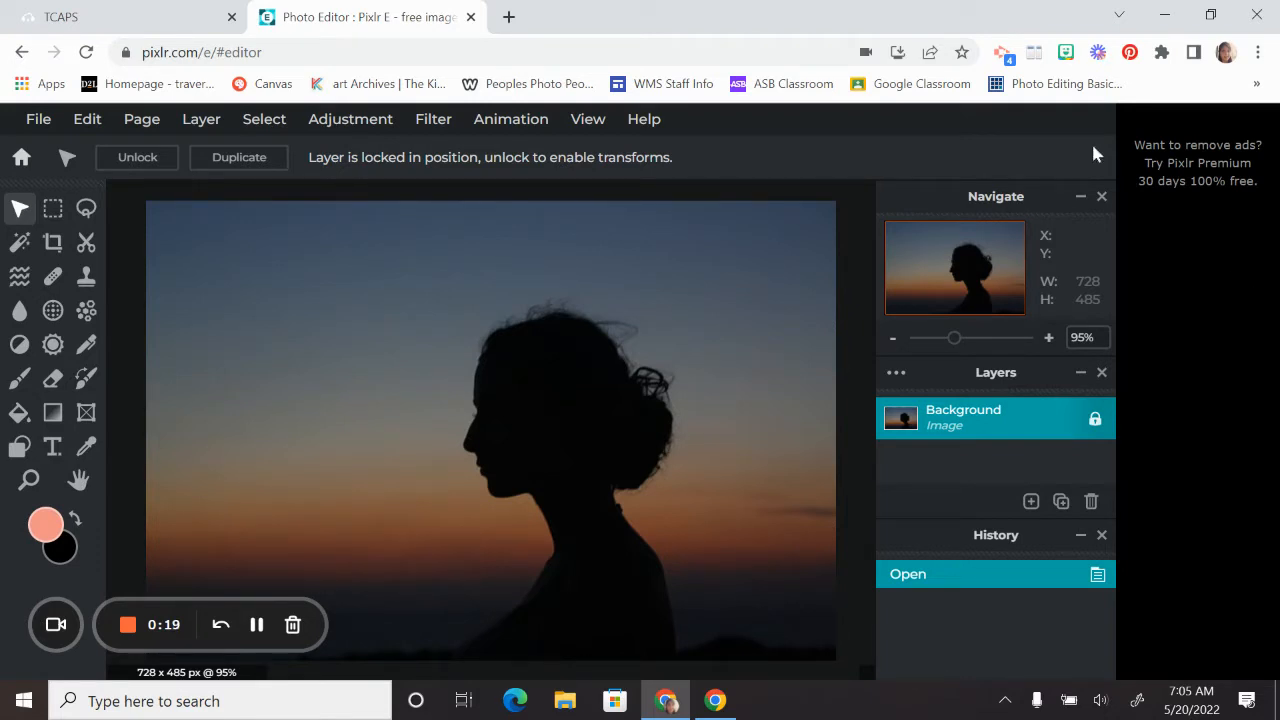
{"action": "left_click", "coordinate": [199, 122]}
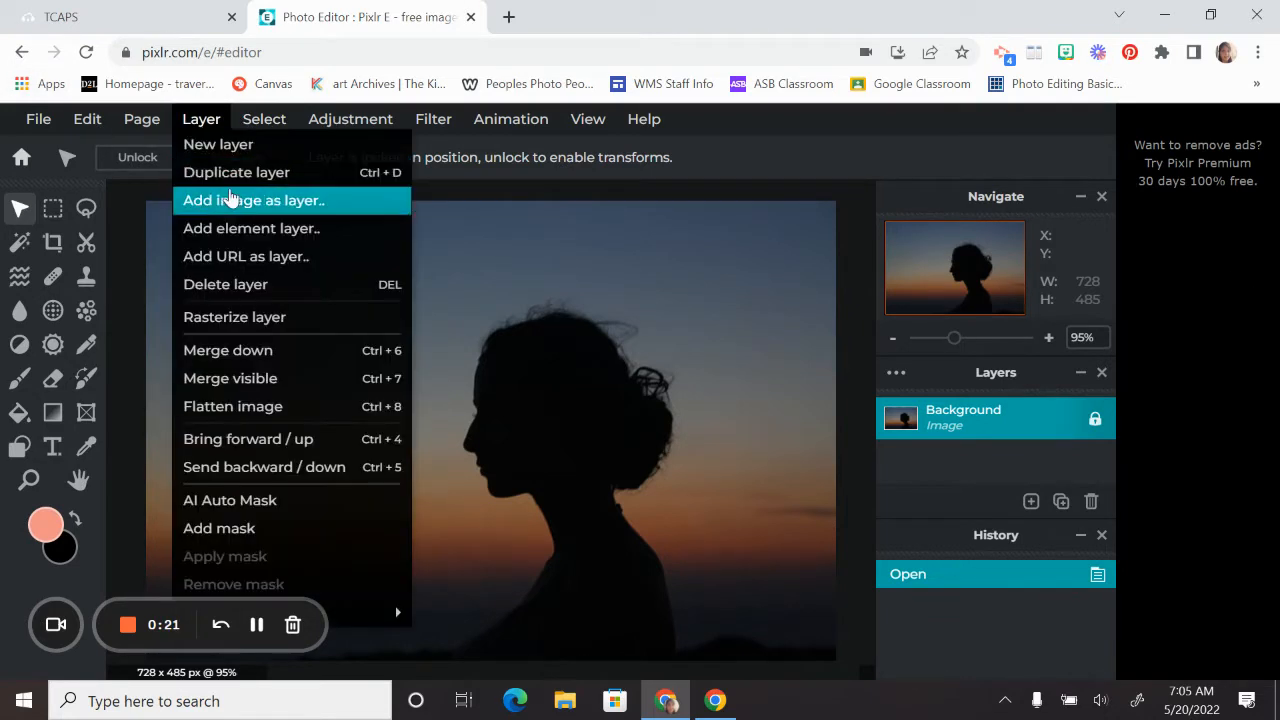
{"action": "left_click", "coordinate": [230, 197]}
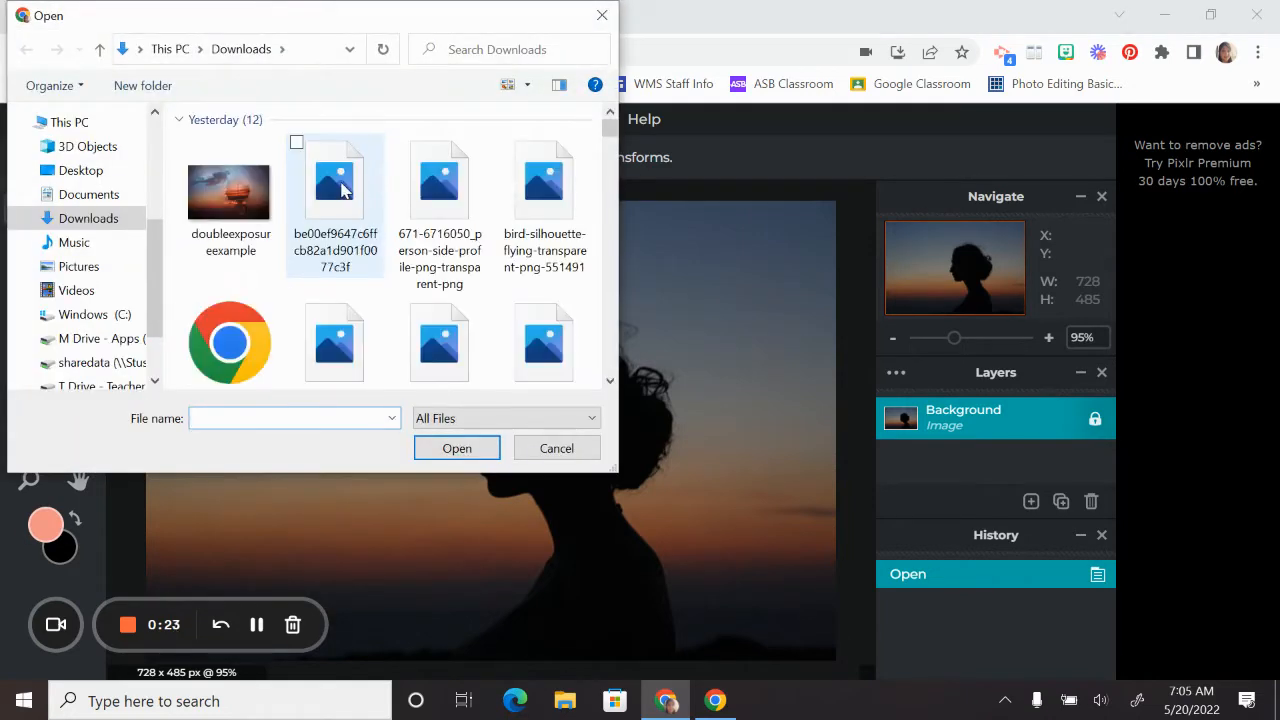
{"action": "double_click", "coordinate": [335, 325]}
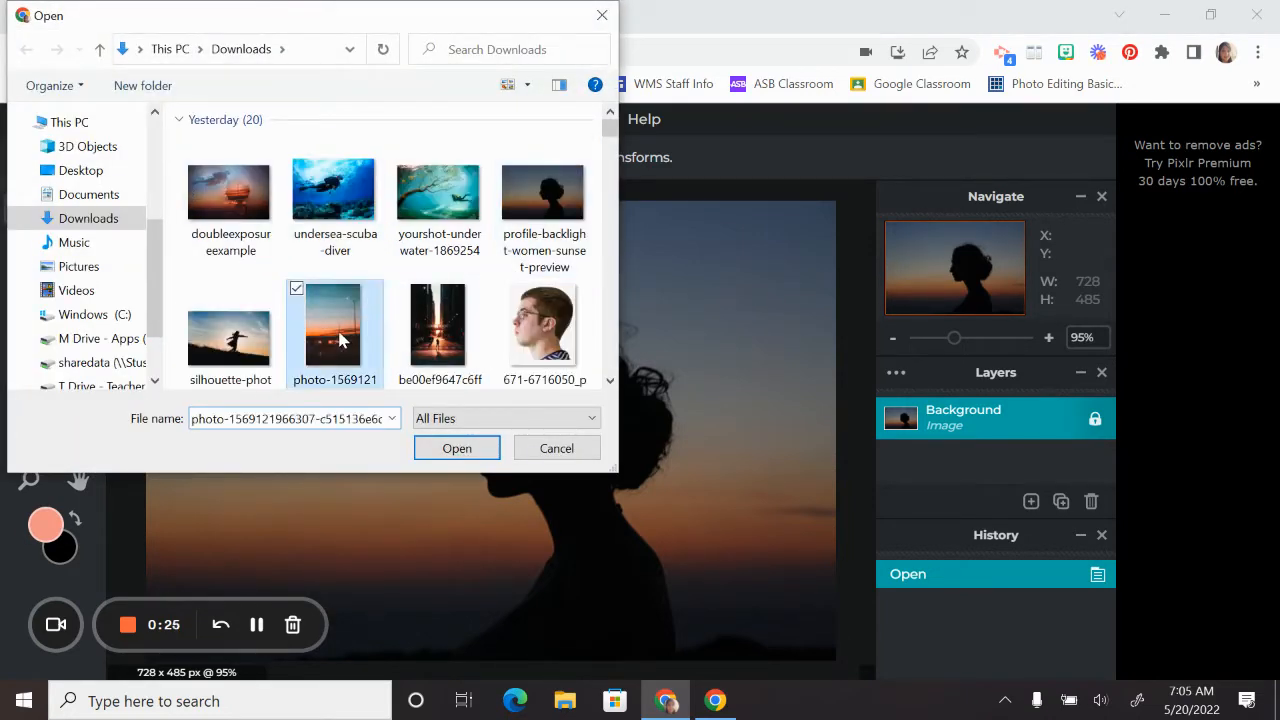
Shrink the street photo layer to about 579 × 721 px and place it over the silhouette at about X 75, Y -136.
{"action": "scroll", "coordinate": [557, 320], "scroll_direction": "down", "scroll_amount": 6}
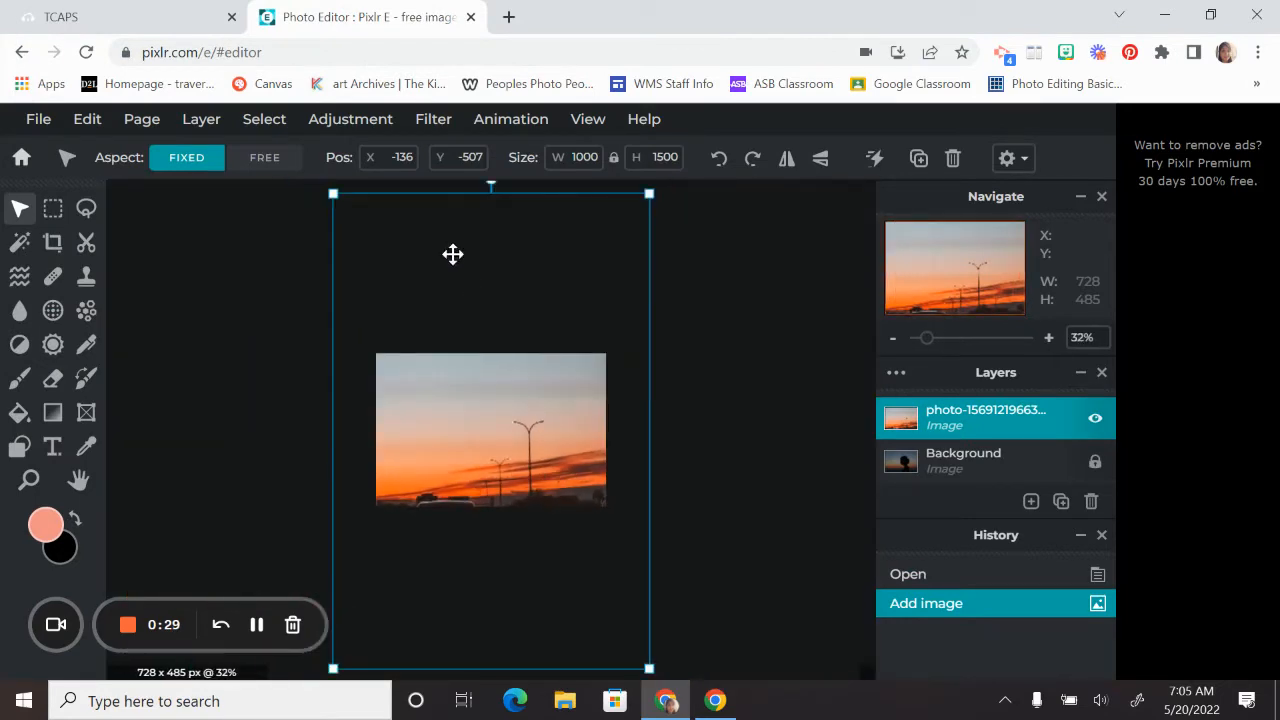
{"action": "left_click_drag", "start_coordinate": [335, 195], "coordinate": [430, 364]}
{"action": "left_click_drag", "start_coordinate": [463, 417], "coordinate": [417, 289]}
{"action": "left_click_drag", "start_coordinate": [608, 228], "coordinate": [565, 311]}
{"action": "left_click_drag", "start_coordinate": [491, 331], "coordinate": [511, 329]}
Lower the street photo layer's opacity to 64 and shift it to about X 98, Y -147.
{"action": "left_click", "coordinate": [897, 376]}
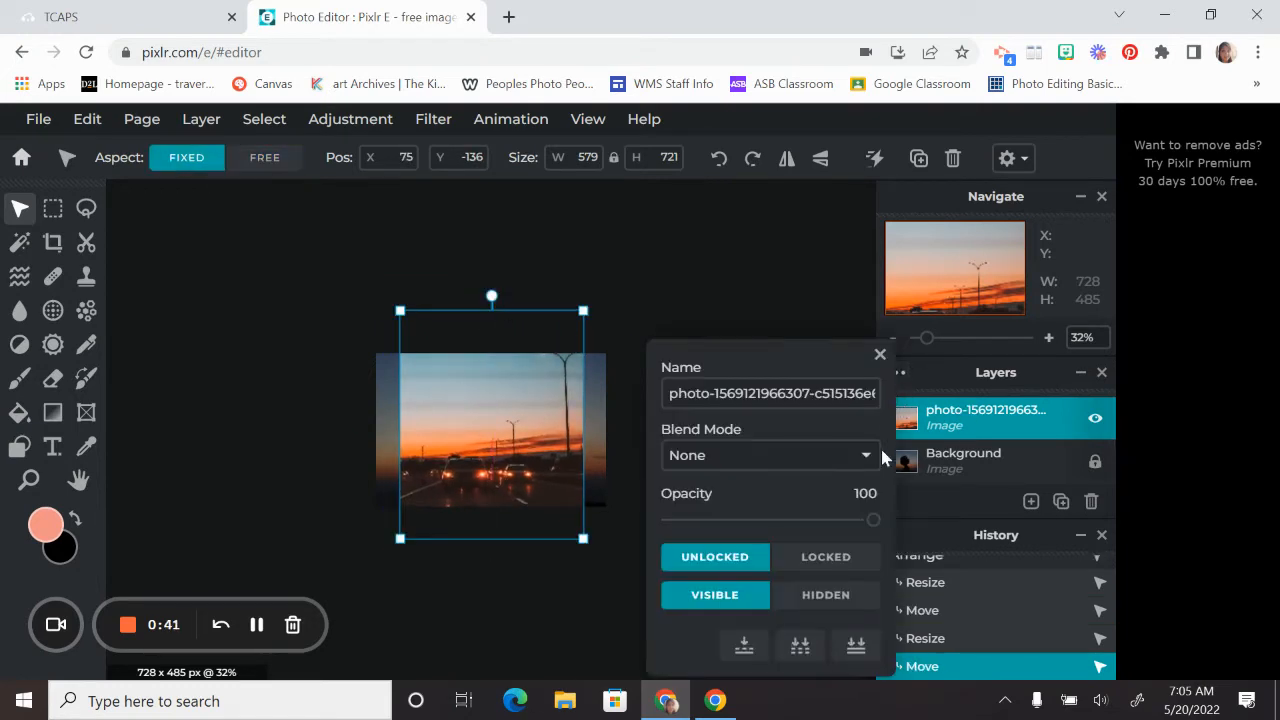
{"action": "left_click_drag", "start_coordinate": [868, 523], "coordinate": [806, 533]}
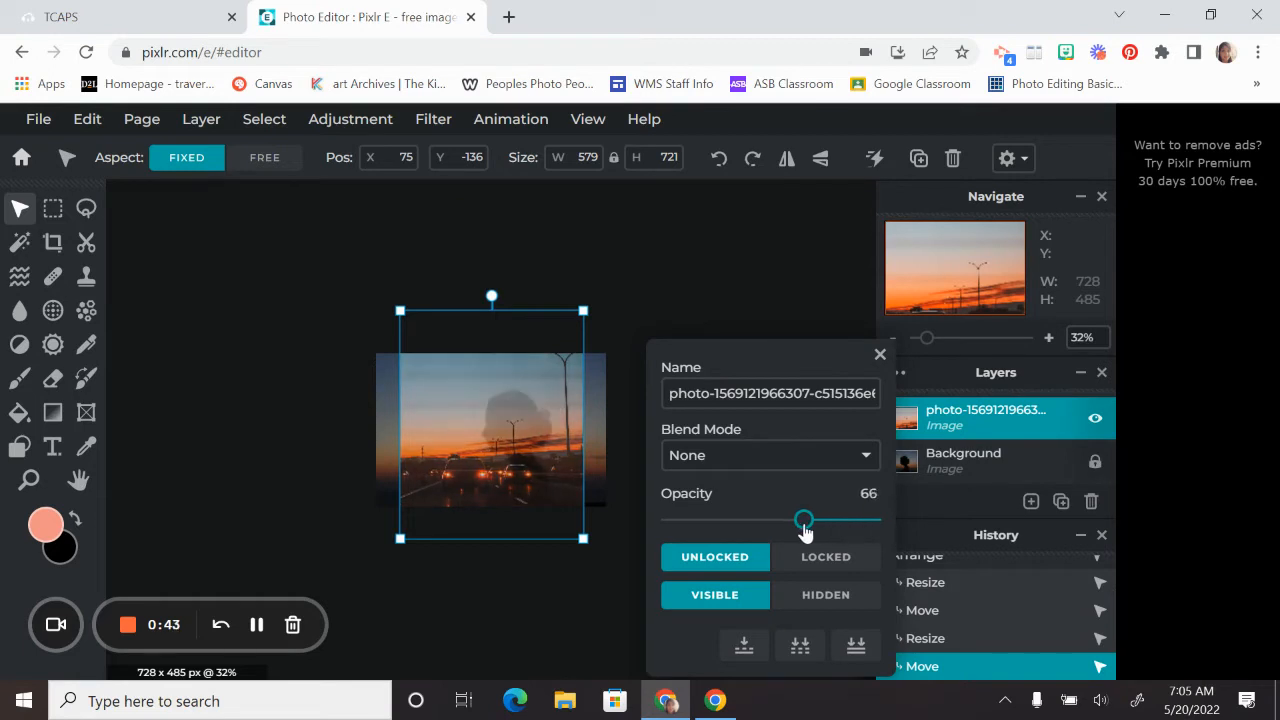
{"action": "mouse_move", "coordinate": [489, 314]}
{"action": "left_mouse_down"}
{"action": "mouse_move", "coordinate": [529, 326]}
{"action": "mouse_move", "coordinate": [514, 310]}
{"action": "mouse_move", "coordinate": [493, 321]}
{"action": "left_mouse_up"}
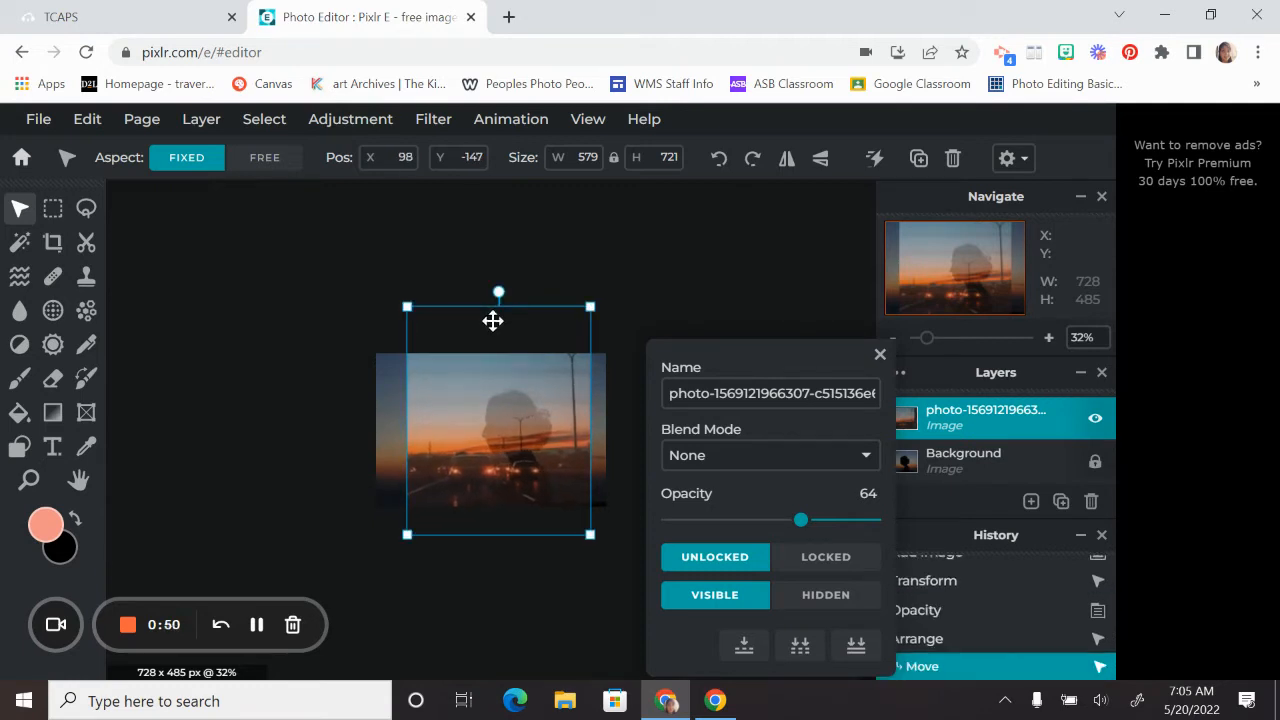
{"action": "left_click", "coordinate": [880, 355]}
Set the street photo layer's blend mode to Lighter and deselect the layer.
{"action": "scroll", "coordinate": [580, 370], "scroll_direction": "up", "scroll_amount": 1}
{"action": "scroll", "coordinate": [575, 371], "scroll_direction": "up", "scroll_amount": 3}
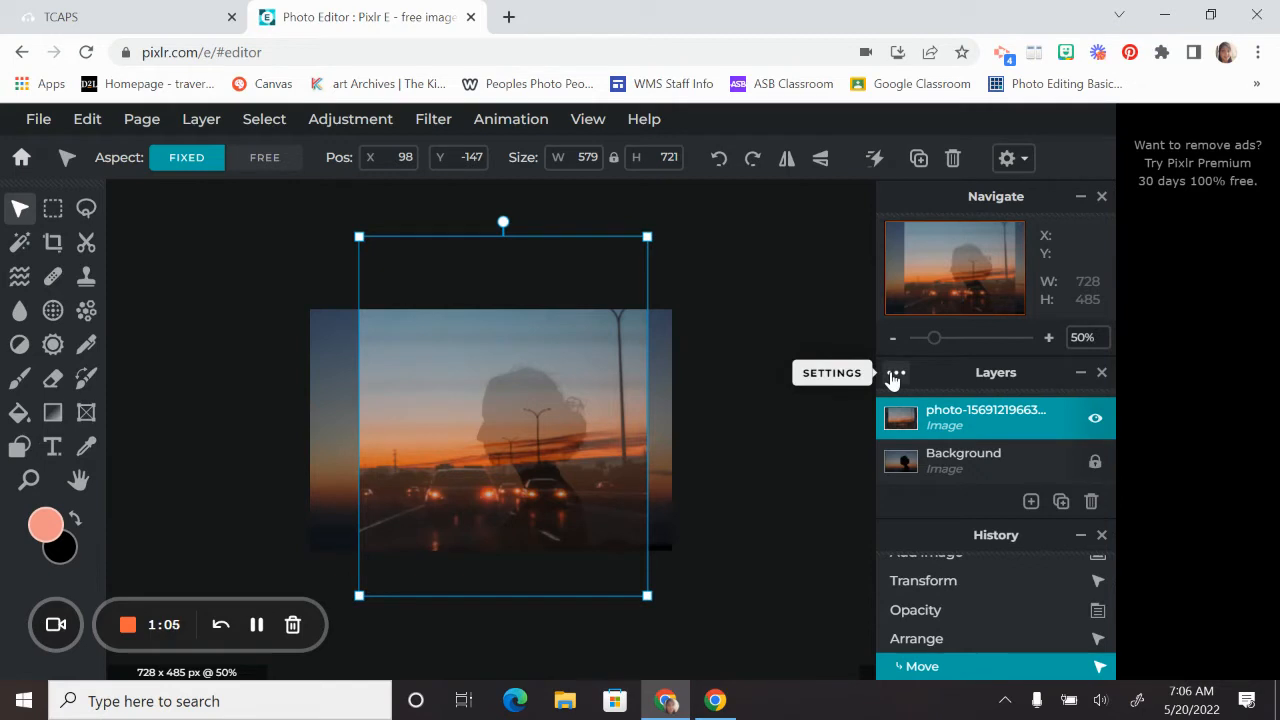
{"action": "left_click", "coordinate": [895, 374]}
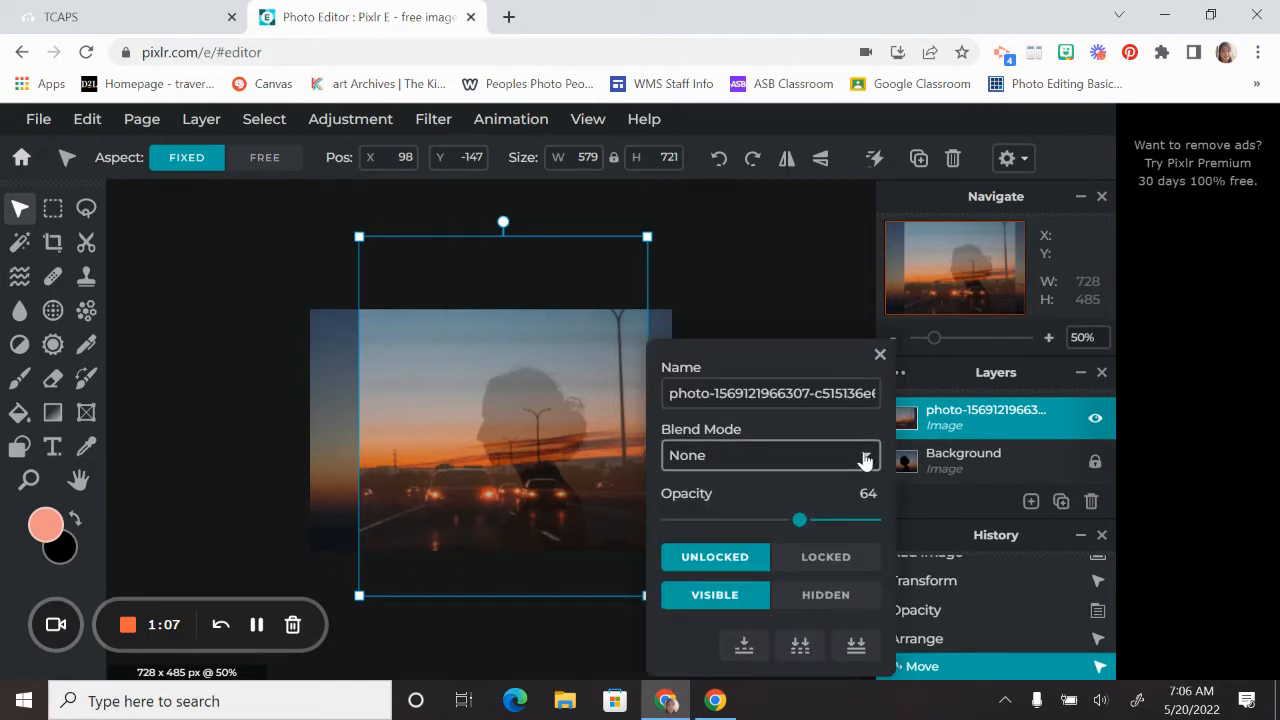
{"action": "left_click", "coordinate": [865, 456]}
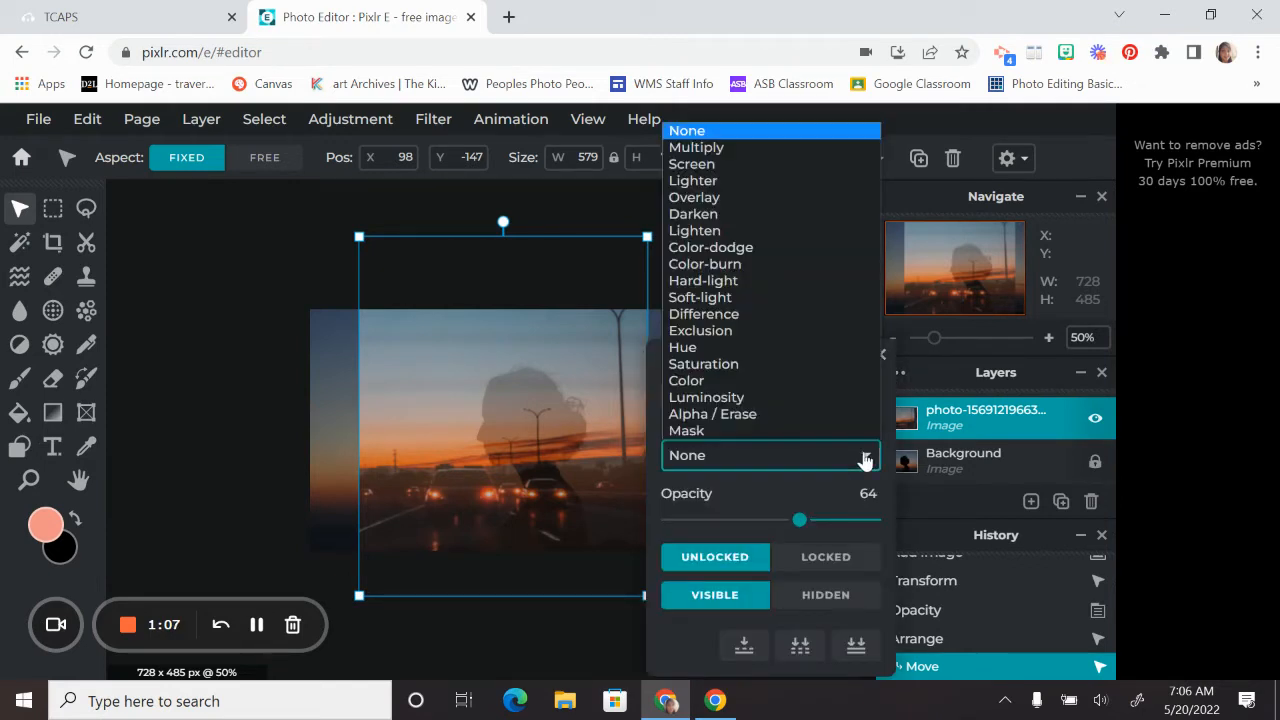
{"action": "left_click", "coordinate": [727, 185]}
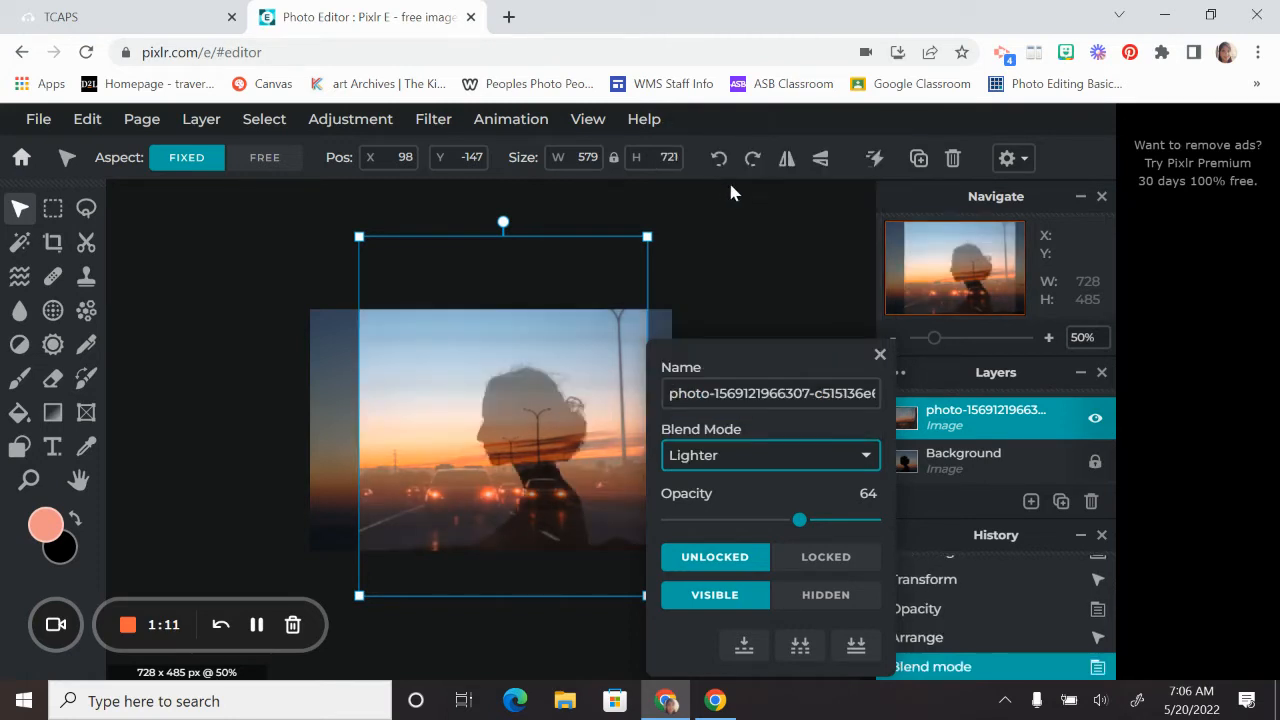
{"action": "left_click", "coordinate": [880, 356]}
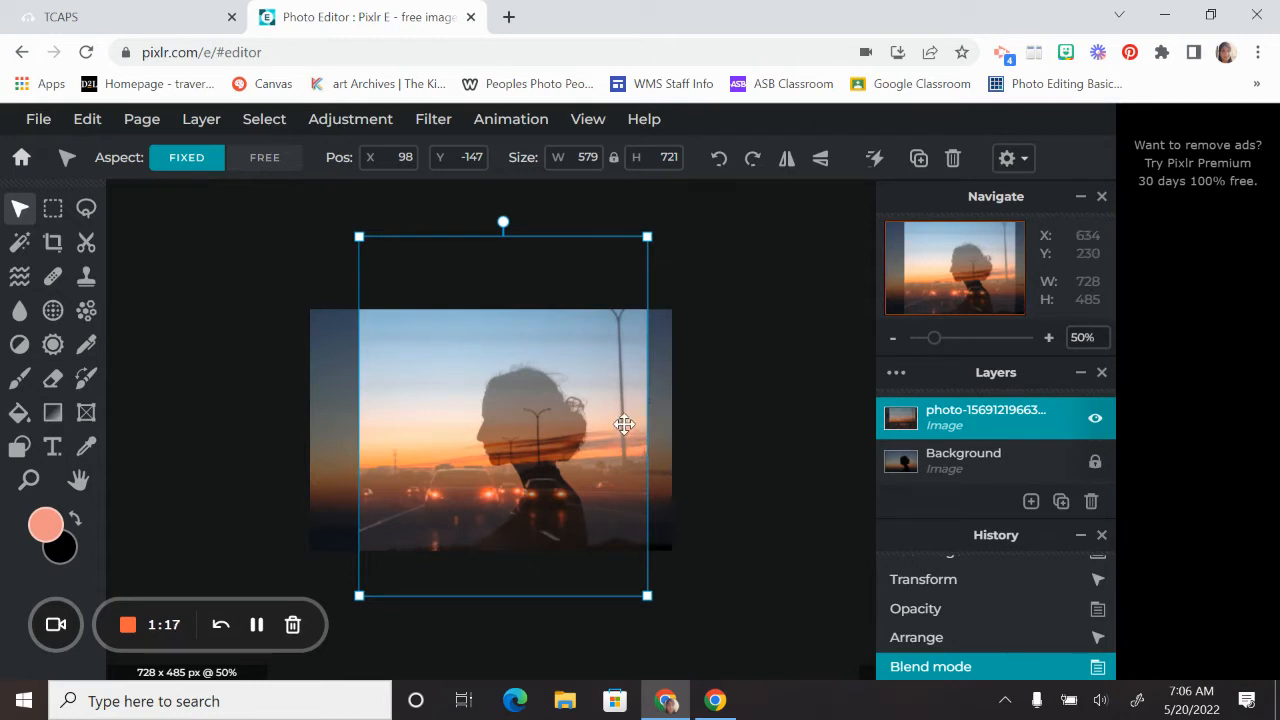
{"action": "left_click", "coordinate": [738, 312]}
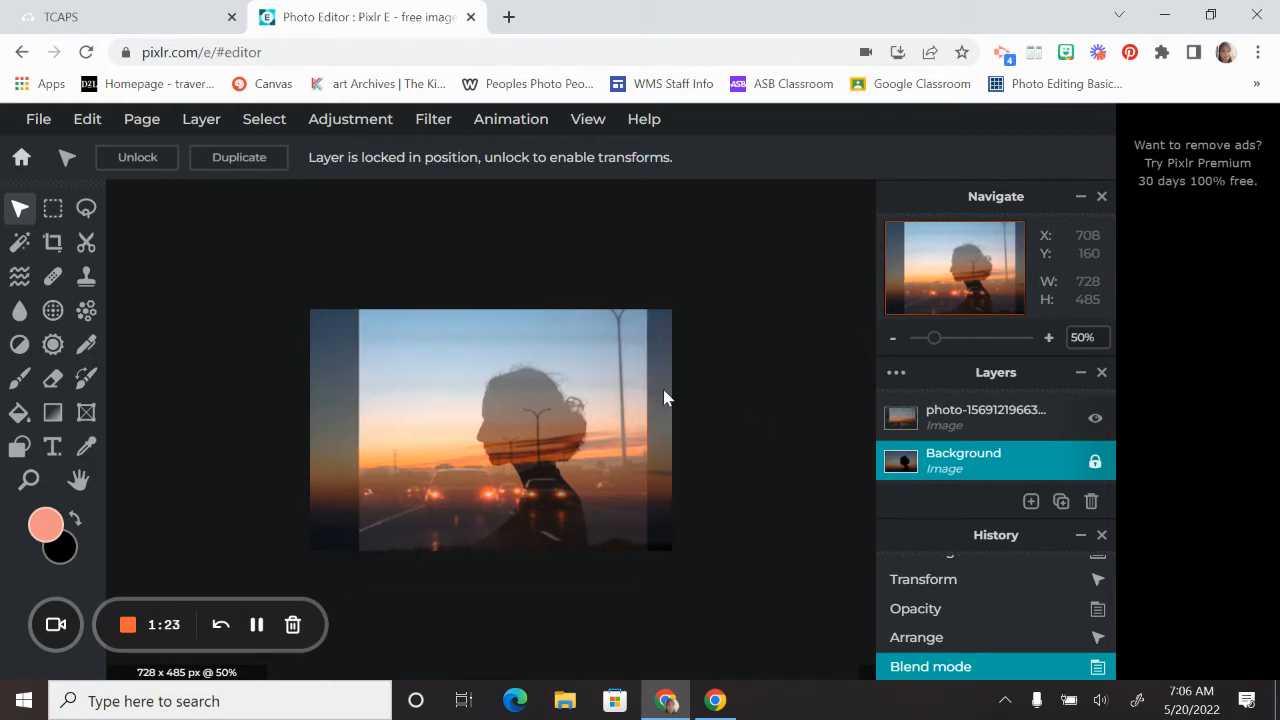
Mask away the street photo's upper left edge with the Cutout draw mask, using an 86 px brush at 50% softness.
{"action": "left_click", "coordinate": [998, 420]}
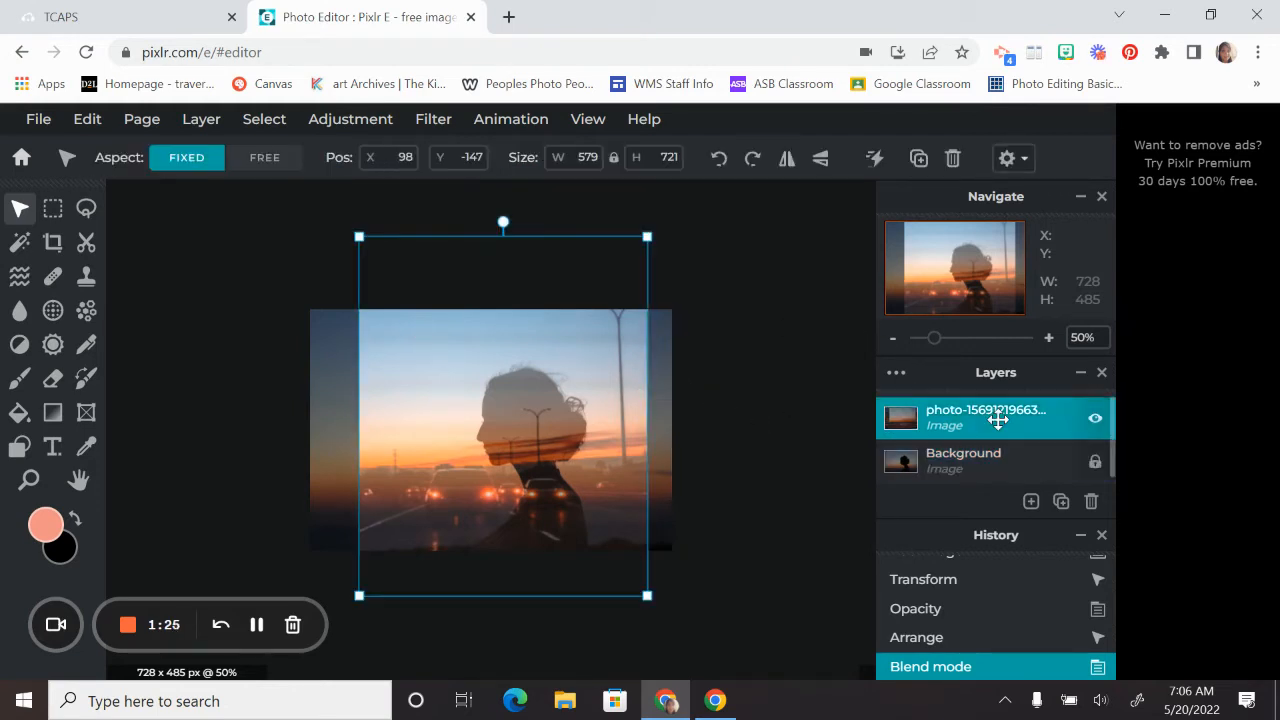
{"action": "left_click", "coordinate": [86, 243]}
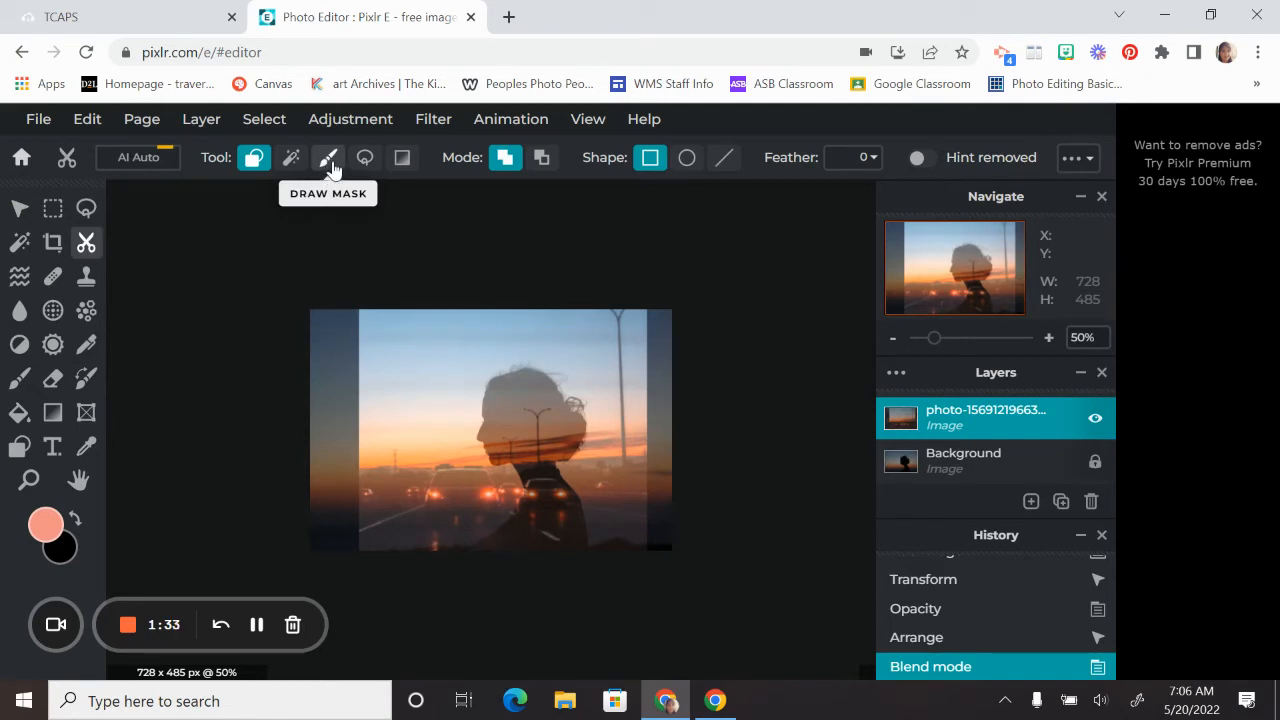
{"action": "left_click", "coordinate": [329, 160]}
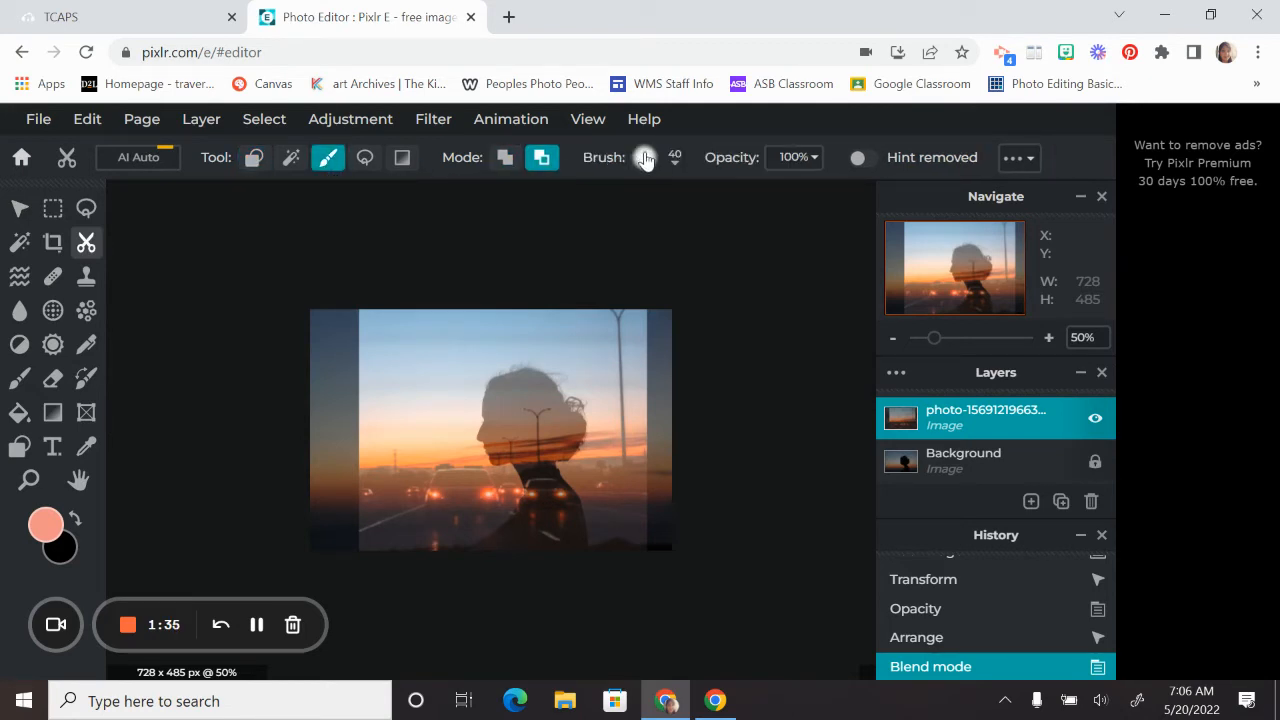
{"action": "left_click", "coordinate": [645, 158]}
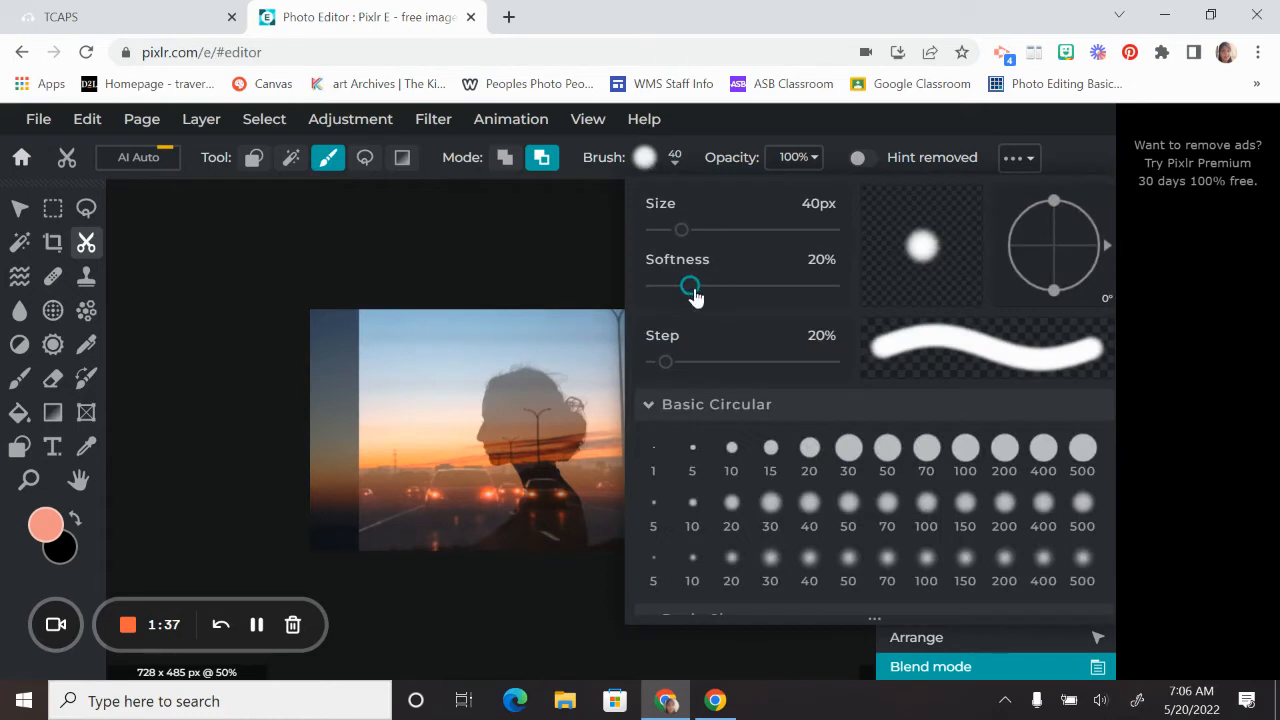
{"action": "left_click_drag", "start_coordinate": [690, 287], "coordinate": [744, 287]}
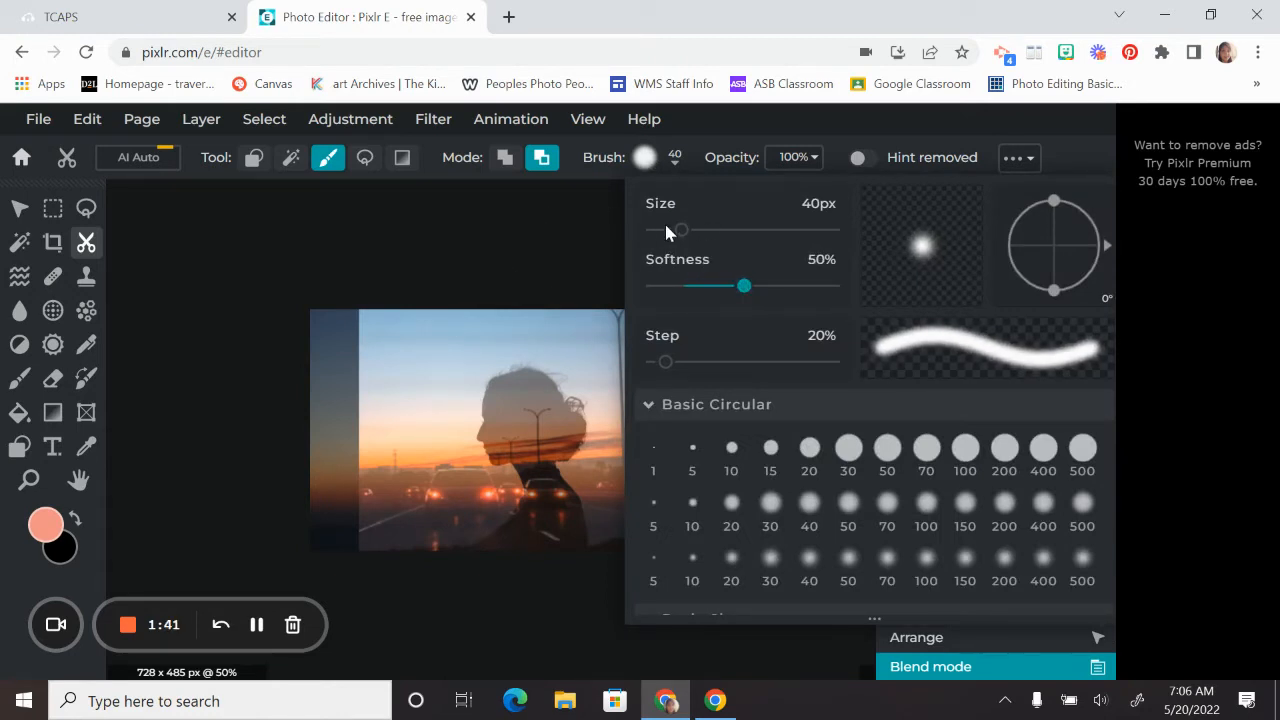
{"action": "left_click_drag", "start_coordinate": [668, 232], "coordinate": [710, 231]}
{"action": "left_click", "coordinate": [480, 221]}
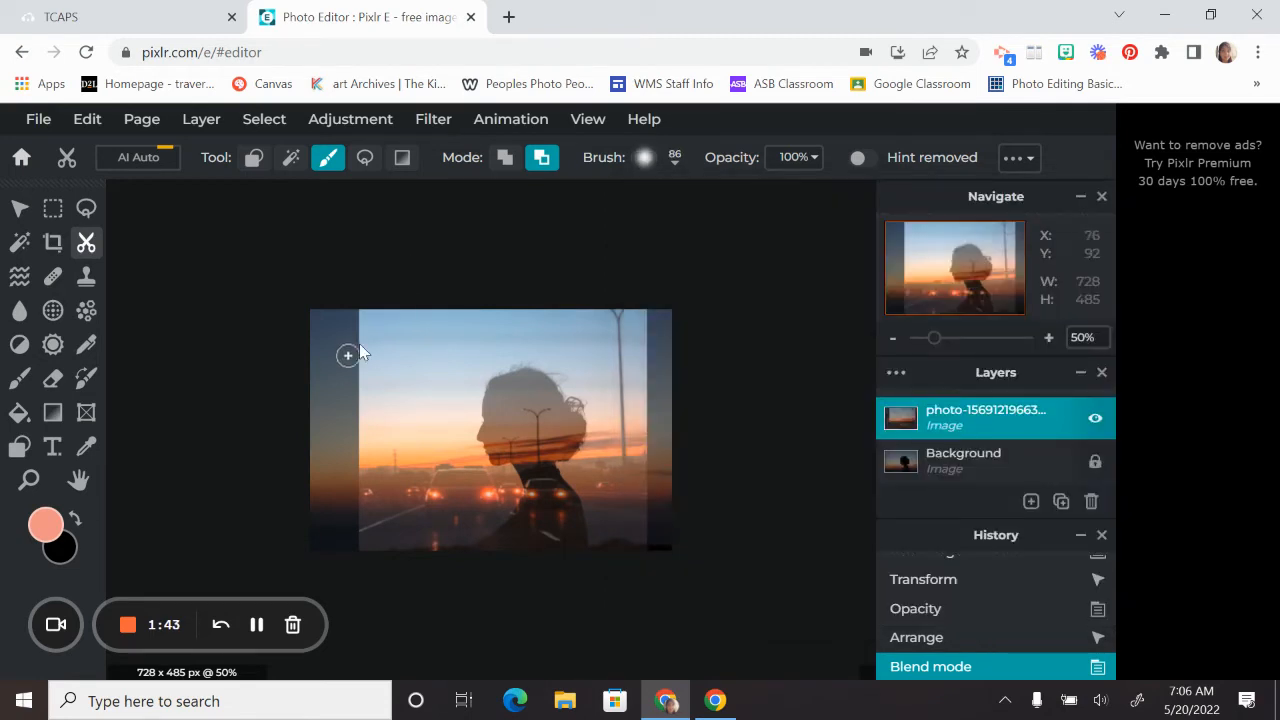
{"action": "mouse_move", "coordinate": [364, 341]}
{"action": "left_mouse_down"}
{"action": "mouse_move", "coordinate": [375, 311]}
{"action": "mouse_move", "coordinate": [360, 320]}
{"action": "mouse_move", "coordinate": [358, 380]}
{"action": "mouse_move", "coordinate": [373, 334]}
{"action": "left_mouse_up"}
{"action": "mouse_move", "coordinate": [359, 380]}
{"action": "left_mouse_down"}
{"action": "mouse_move", "coordinate": [366, 429]}
{"action": "mouse_move", "coordinate": [368, 405]}
{"action": "left_mouse_up"}
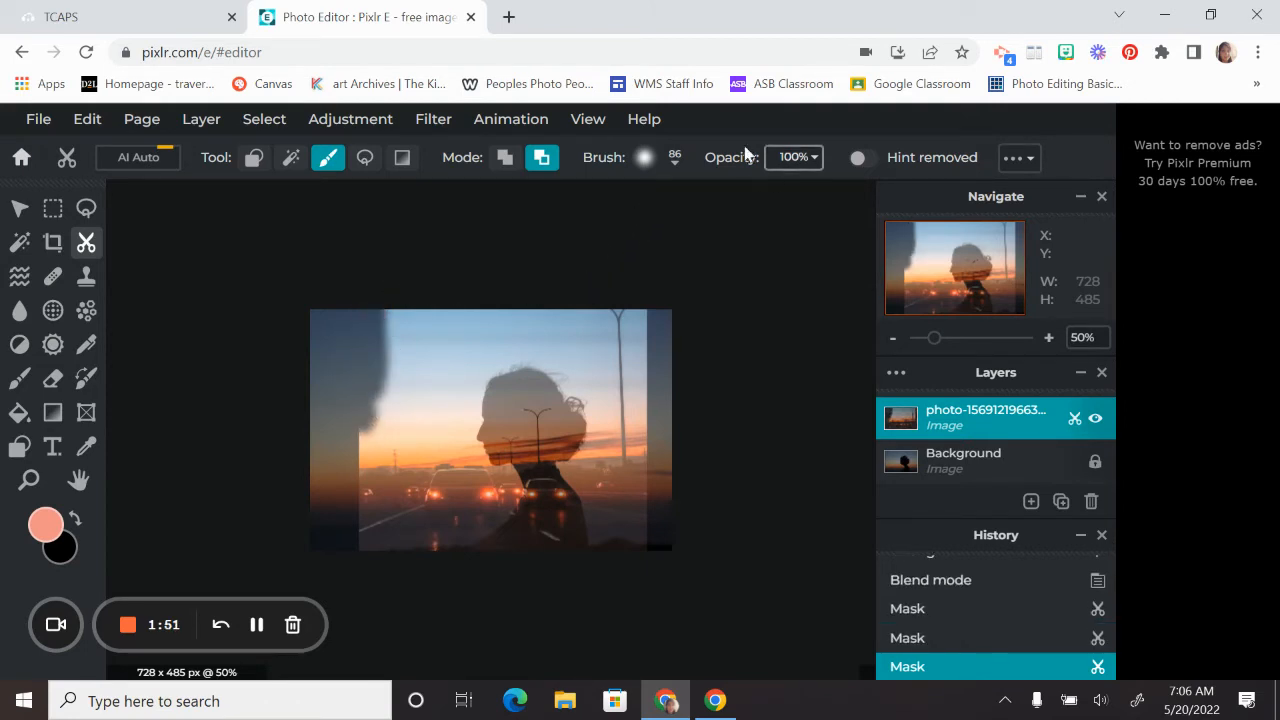
Fade out the street photo to the left of the silhouette with a 460 px mask brush at 39% opacity.
{"action": "left_click", "coordinate": [794, 160]}
{"action": "mouse_move", "coordinate": [816, 195]}
{"action": "left_mouse_down"}
{"action": "mouse_move", "coordinate": [705, 192]}
{"action": "mouse_move", "coordinate": [720, 230]}
{"action": "mouse_move", "coordinate": [766, 230]}
{"action": "left_mouse_up"}
{"action": "left_click", "coordinate": [673, 160]}
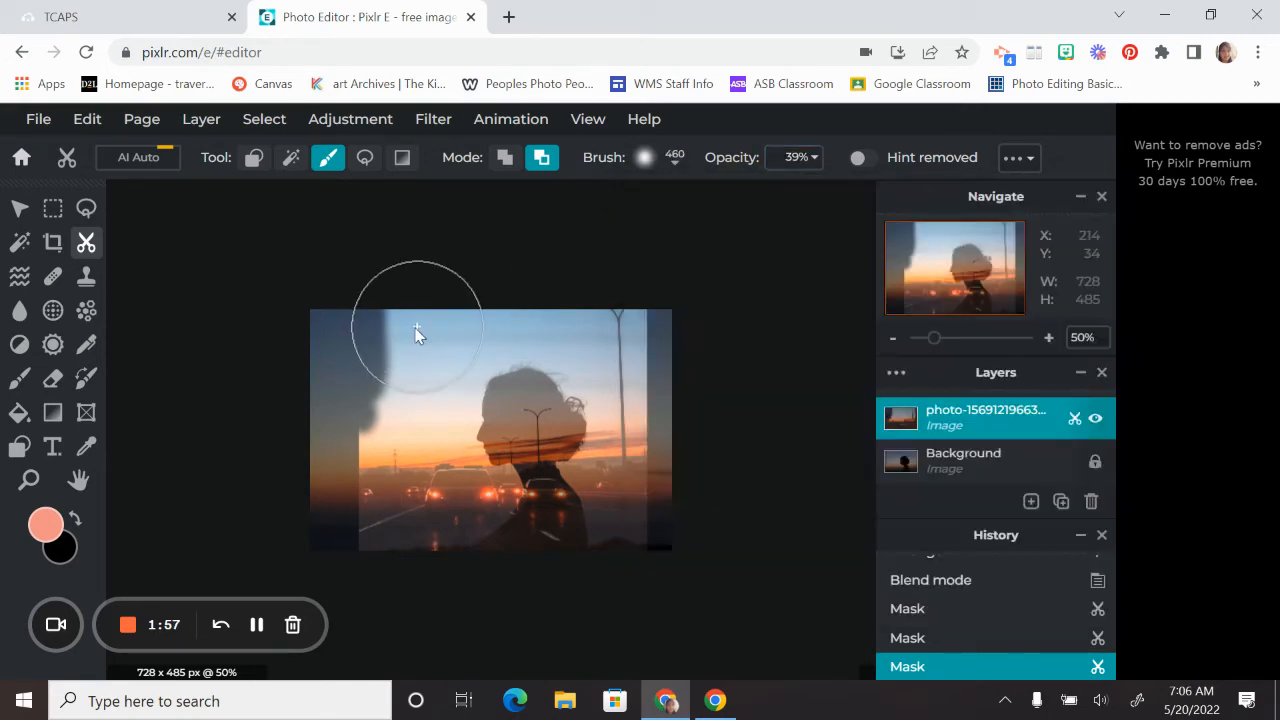
{"action": "left_click_drag", "start_coordinate": [408, 331], "coordinate": [385, 333]}
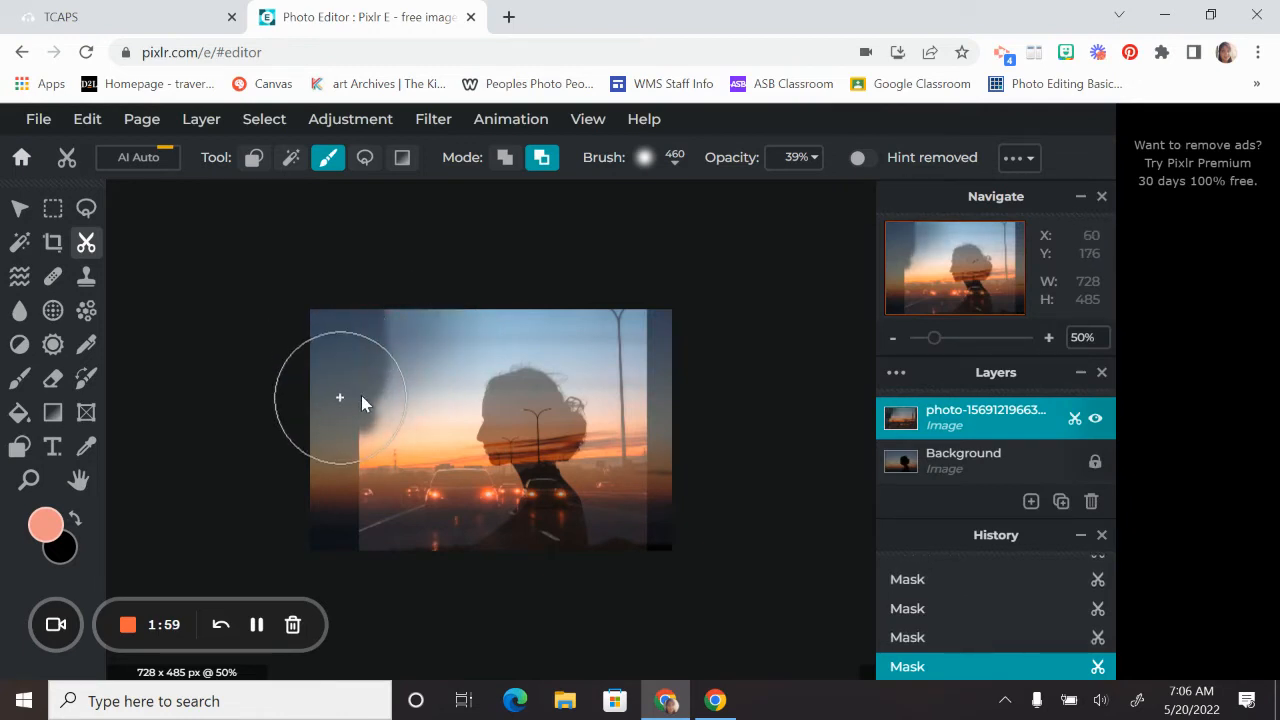
{"action": "mouse_move", "coordinate": [366, 377]}
{"action": "left_mouse_down"}
{"action": "mouse_move", "coordinate": [388, 331]}
{"action": "mouse_move", "coordinate": [359, 482]}
{"action": "mouse_move", "coordinate": [347, 443]}
{"action": "mouse_move", "coordinate": [351, 490]}
{"action": "mouse_move", "coordinate": [410, 331]}
{"action": "mouse_move", "coordinate": [394, 308]}
{"action": "mouse_move", "coordinate": [318, 324]}
{"action": "mouse_move", "coordinate": [326, 434]}
{"action": "mouse_move", "coordinate": [366, 540]}
{"action": "mouse_move", "coordinate": [342, 549]}
{"action": "mouse_move", "coordinate": [335, 282]}
{"action": "mouse_move", "coordinate": [421, 276]}
{"action": "mouse_move", "coordinate": [444, 321]}
{"action": "mouse_move", "coordinate": [468, 291]}
{"action": "mouse_move", "coordinate": [497, 301]}
{"action": "mouse_move", "coordinate": [408, 378]}
{"action": "mouse_move", "coordinate": [400, 450]}
{"action": "mouse_move", "coordinate": [426, 497]}
{"action": "mouse_move", "coordinate": [421, 450]}
{"action": "left_mouse_up"}
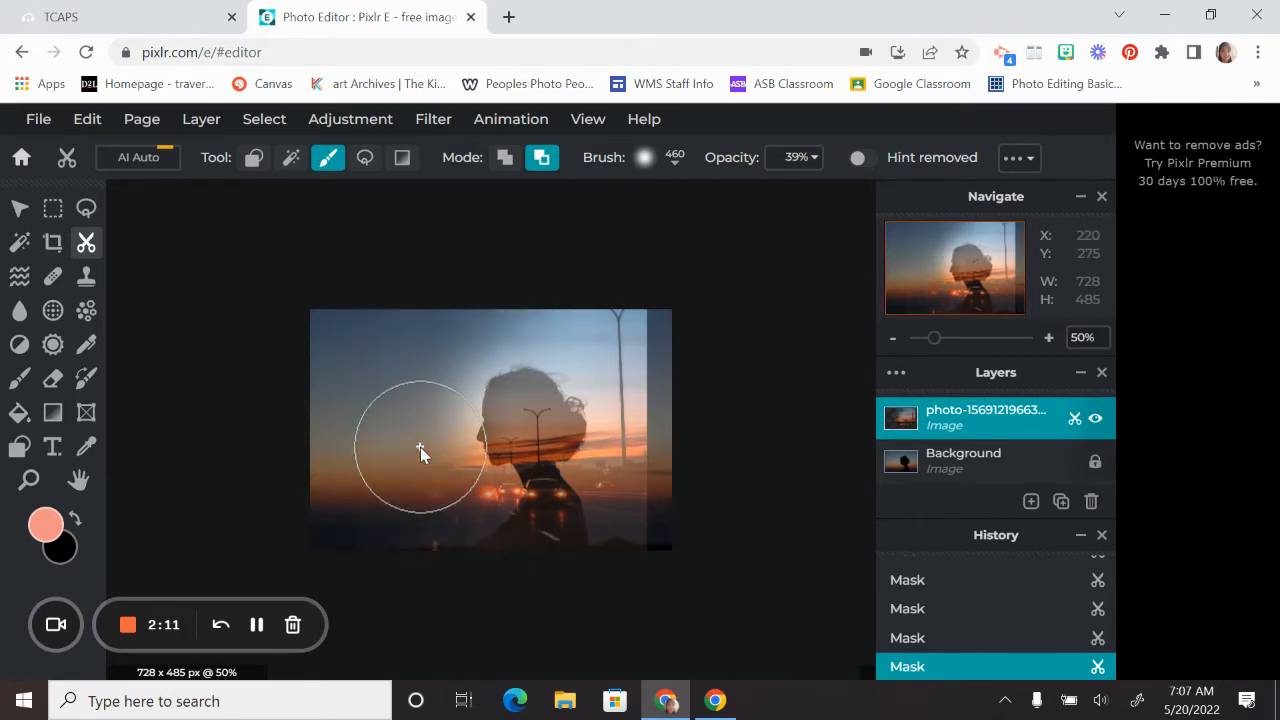
Mask away the street photo above and to the right of the silhouette's head, blending its hard right edge.
{"action": "left_click", "coordinate": [530, 297]}
{"action": "left_click", "coordinate": [549, 297]}
{"action": "left_click", "coordinate": [622, 317]}
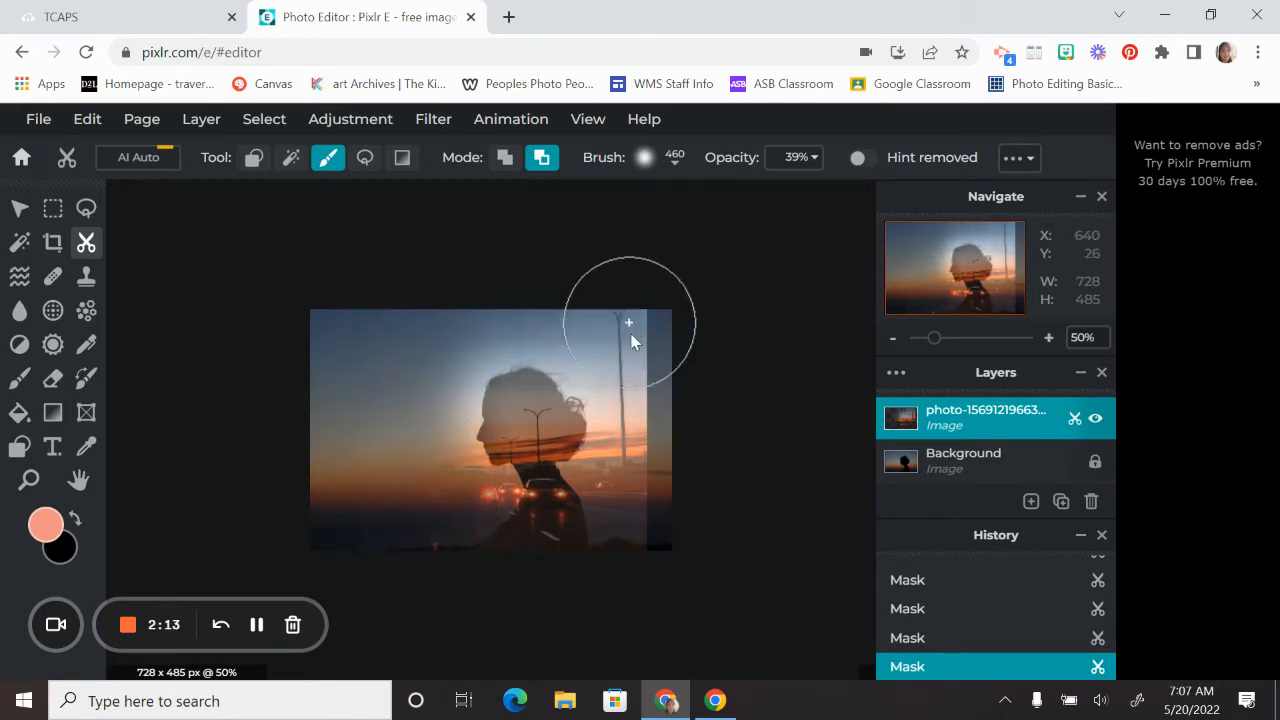
{"action": "left_click", "coordinate": [632, 360]}
{"action": "mouse_move", "coordinate": [622, 331]}
{"action": "left_mouse_down"}
{"action": "mouse_move", "coordinate": [671, 340]}
{"action": "mouse_move", "coordinate": [661, 423]}
{"action": "mouse_move", "coordinate": [650, 331]}
{"action": "mouse_move", "coordinate": [623, 531]}
{"action": "mouse_move", "coordinate": [642, 548]}
{"action": "mouse_move", "coordinate": [669, 321]}
{"action": "mouse_move", "coordinate": [682, 323]}
{"action": "left_mouse_up"}
{"action": "left_click_drag", "start_coordinate": [602, 328], "coordinate": [520, 321]}
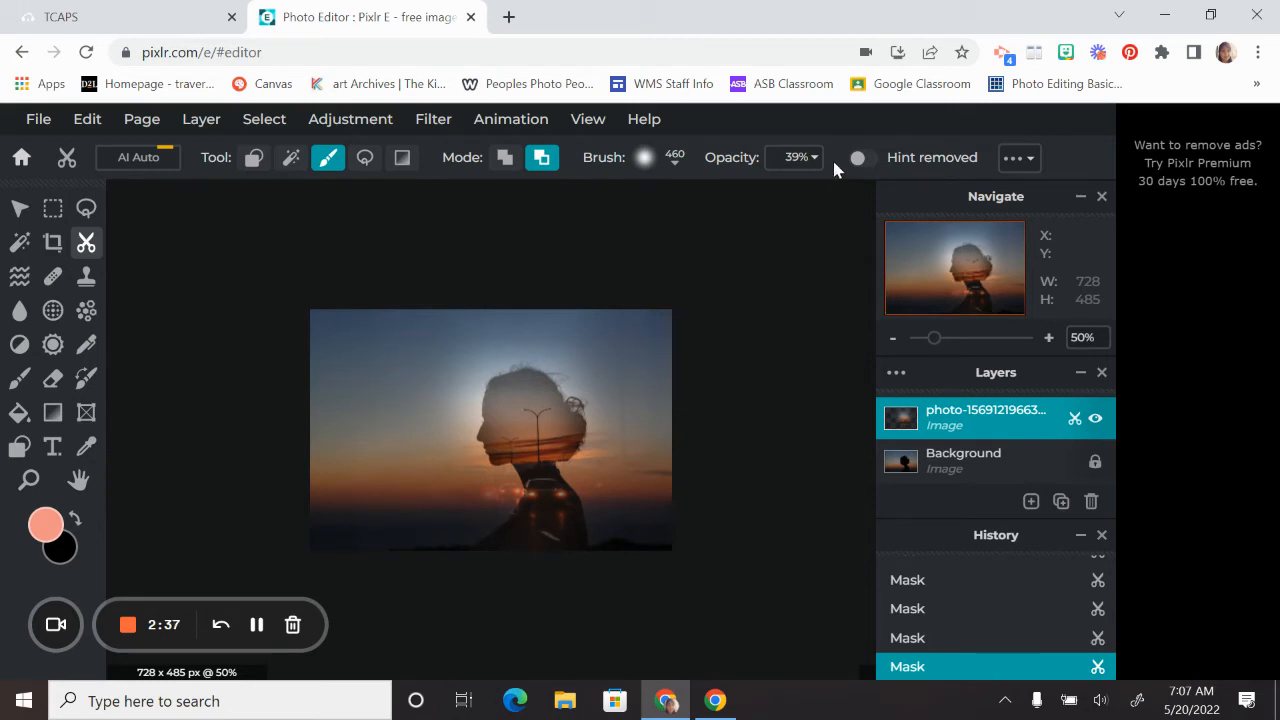
Add undersea-scuba-diver from Downloads as a new image layer.
{"action": "left_click", "coordinate": [212, 125]}
{"action": "left_click", "coordinate": [242, 199]}
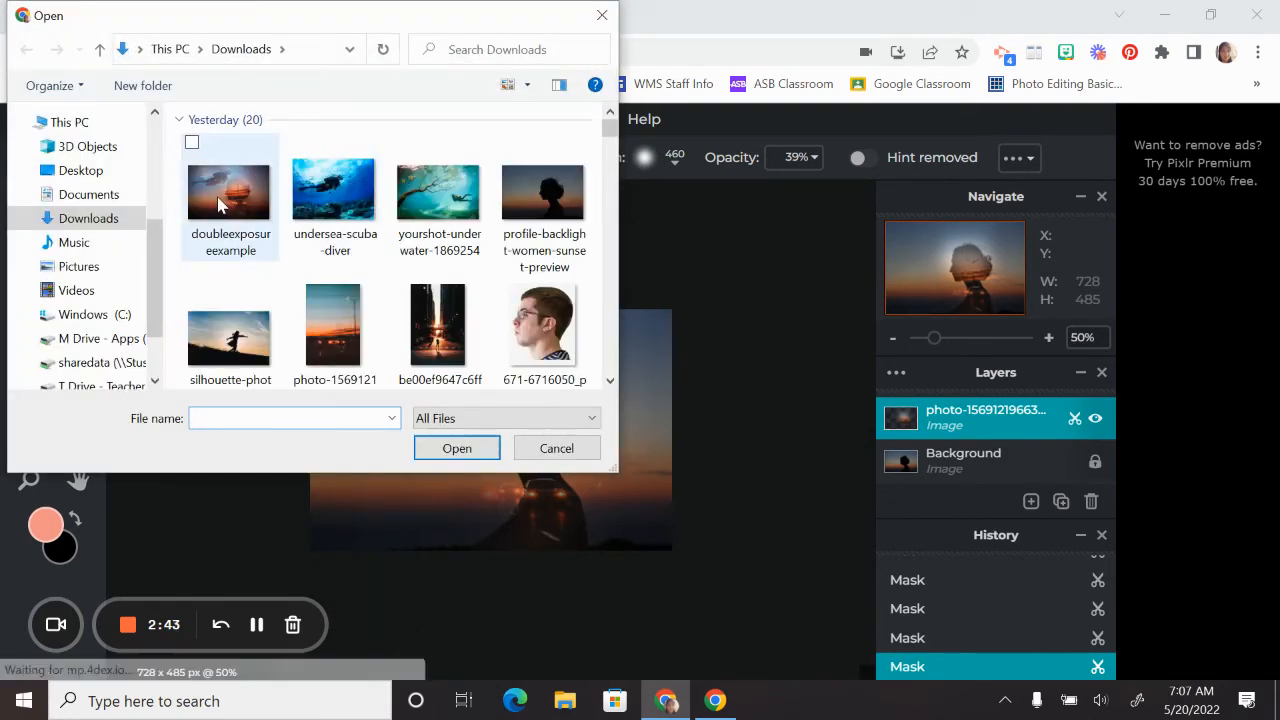
{"action": "double_click", "coordinate": [333, 192]}
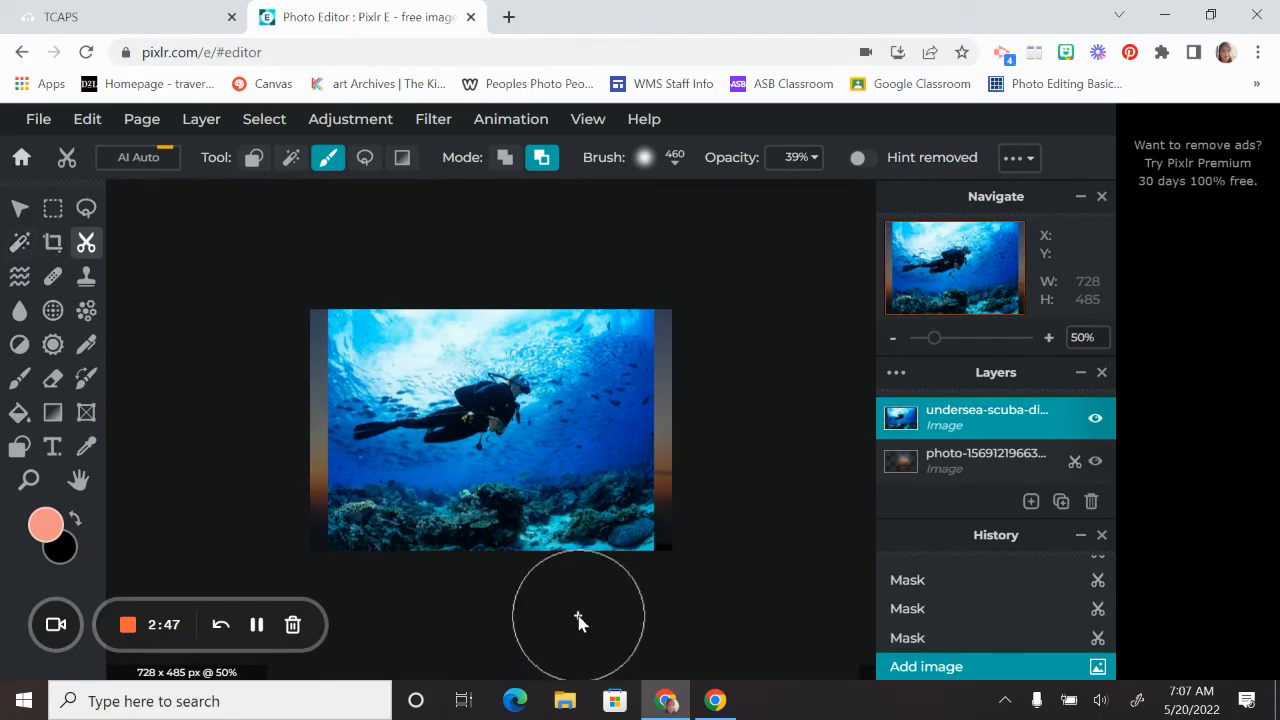
Enlarge the scuba diver layer to about 851 × 638 px and move it to cover the canvas at about X -123, Y -105.
{"action": "scroll", "coordinate": [580, 618], "scroll_direction": "down", "scroll_amount": 3}
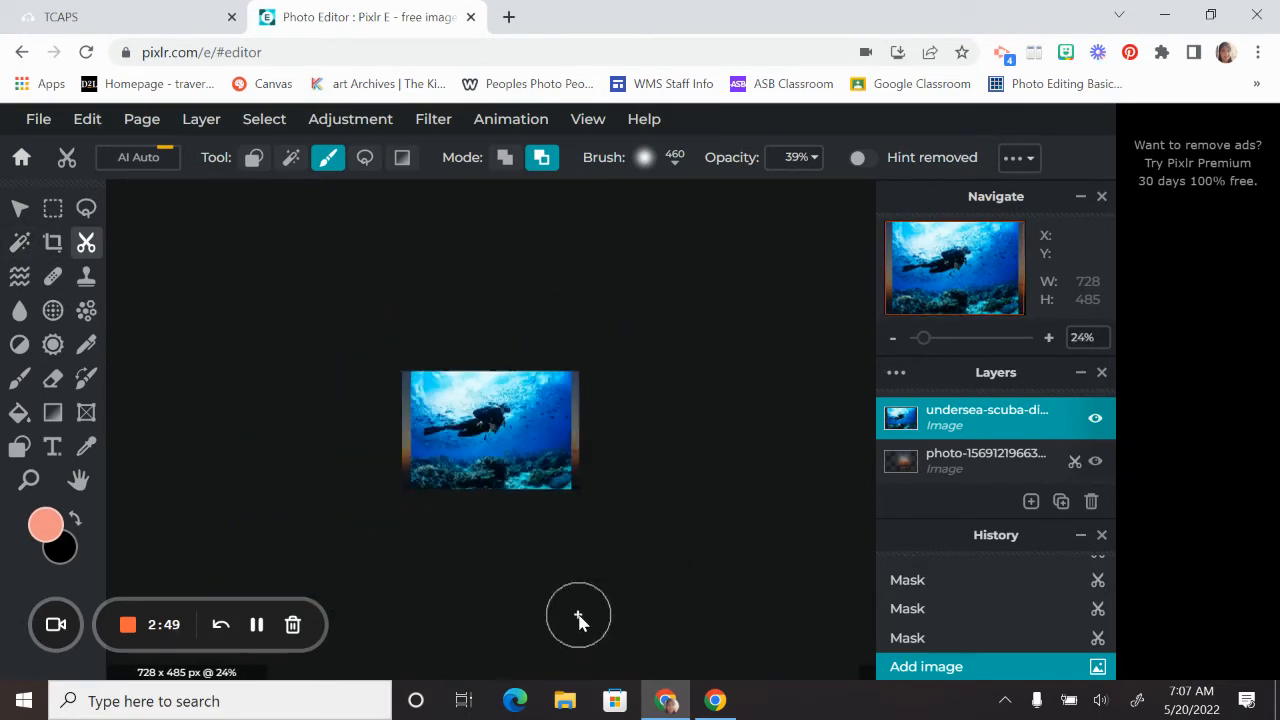
{"action": "left_click", "coordinate": [19, 209]}
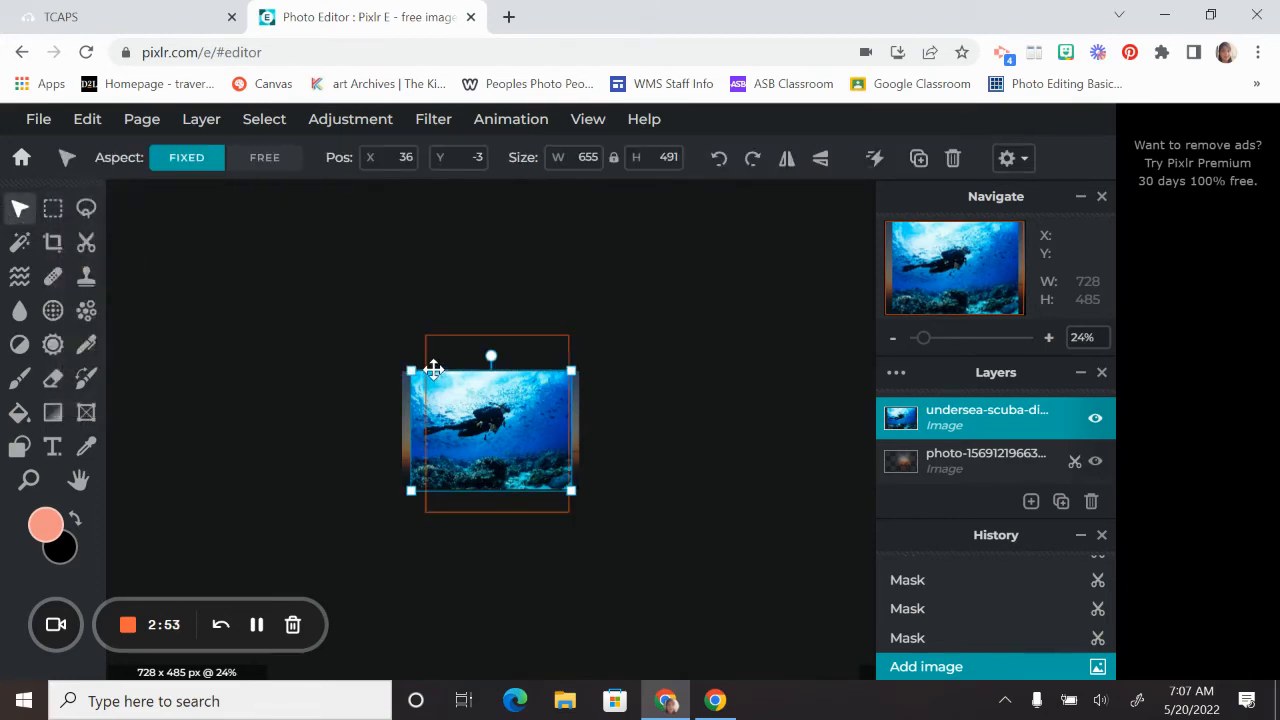
{"action": "left_click_drag", "start_coordinate": [409, 370], "coordinate": [358, 350]}
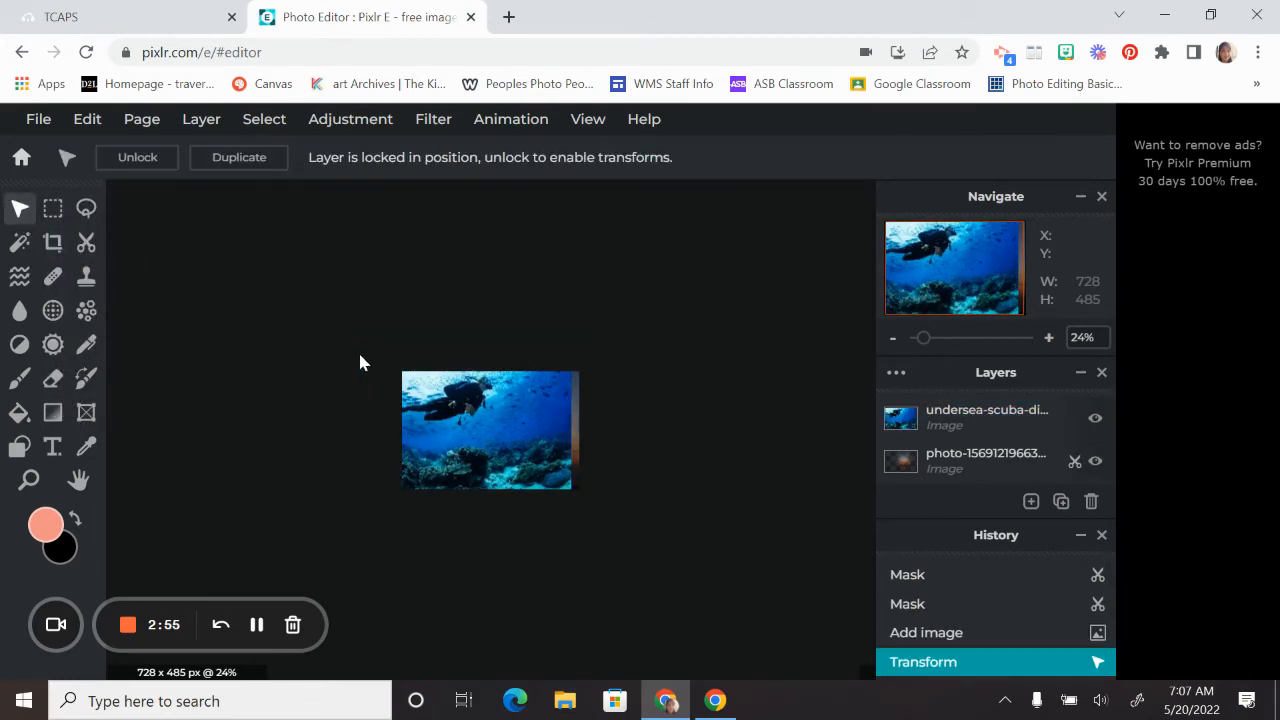
{"action": "left_click_drag", "start_coordinate": [477, 425], "coordinate": [490, 437]}
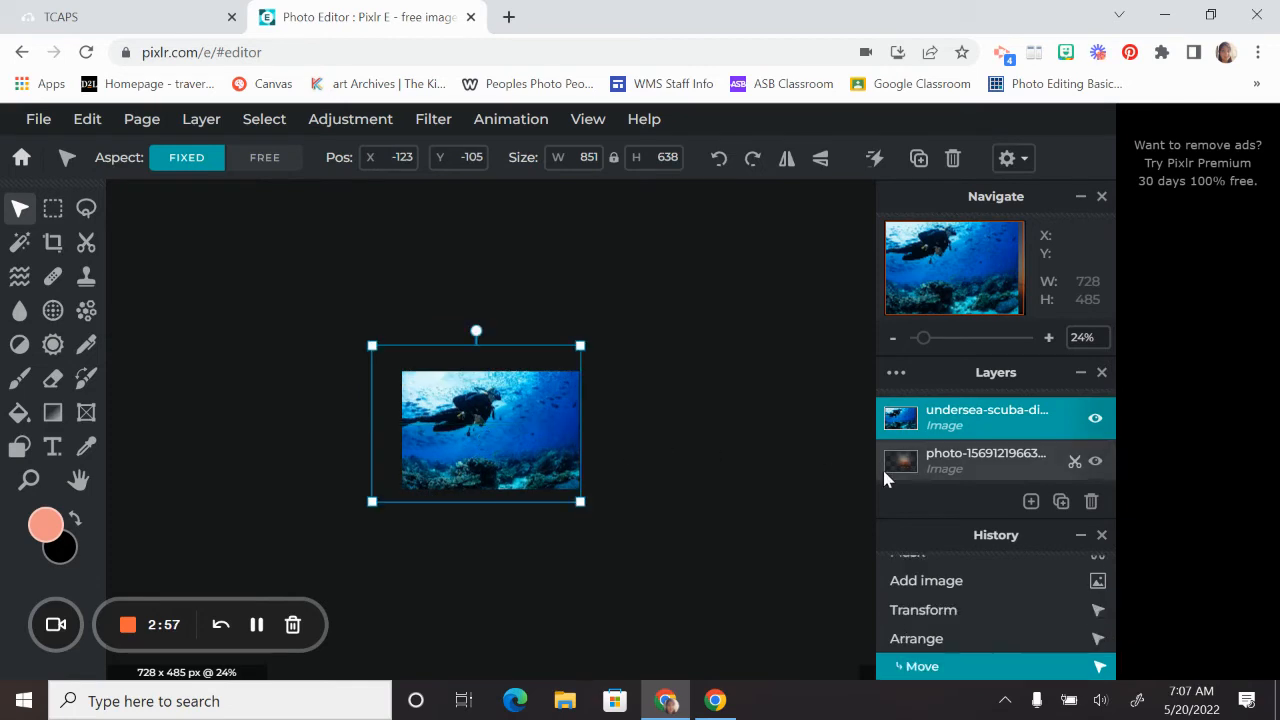
Lower the scuba diver layer's opacity to 48 and close its settings.
{"action": "left_click", "coordinate": [896, 372]}
{"action": "left_click_drag", "start_coordinate": [873, 520], "coordinate": [767, 531]}
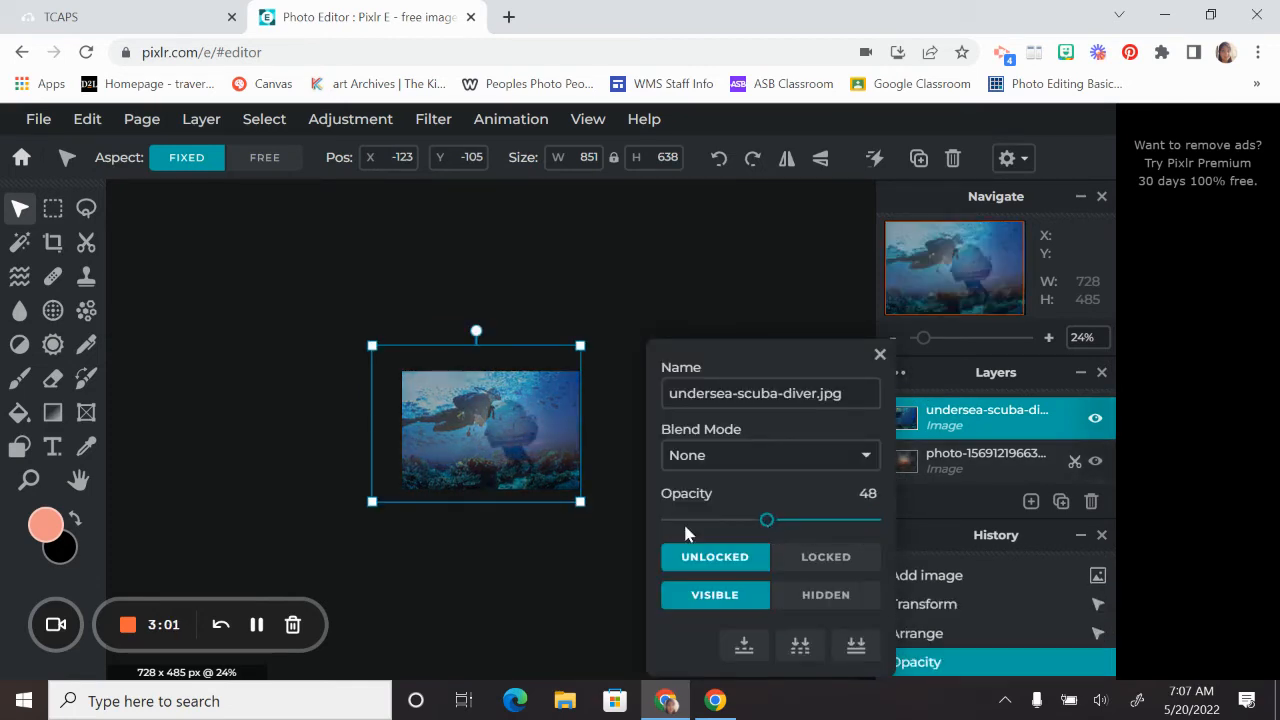
{"action": "left_click", "coordinate": [666, 294]}
Reposition the scuba diver above the silhouette's face and shrink its layer to about 673 × 505 px at about X -47, Y -115.
{"action": "scroll", "coordinate": [652, 437], "scroll_direction": "up", "scroll_amount": 2}
{"action": "scroll", "coordinate": [652, 437], "scroll_direction": "up", "scroll_amount": 2}
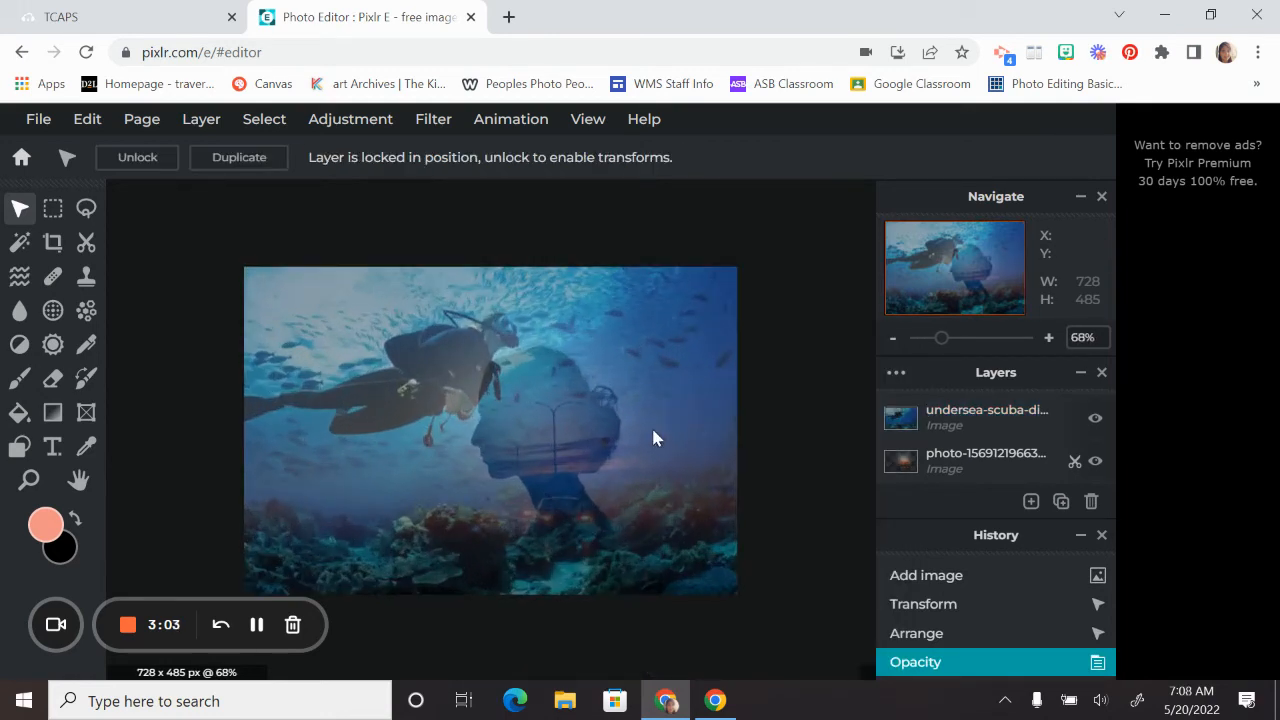
{"action": "left_click_drag", "start_coordinate": [460, 391], "coordinate": [489, 378]}
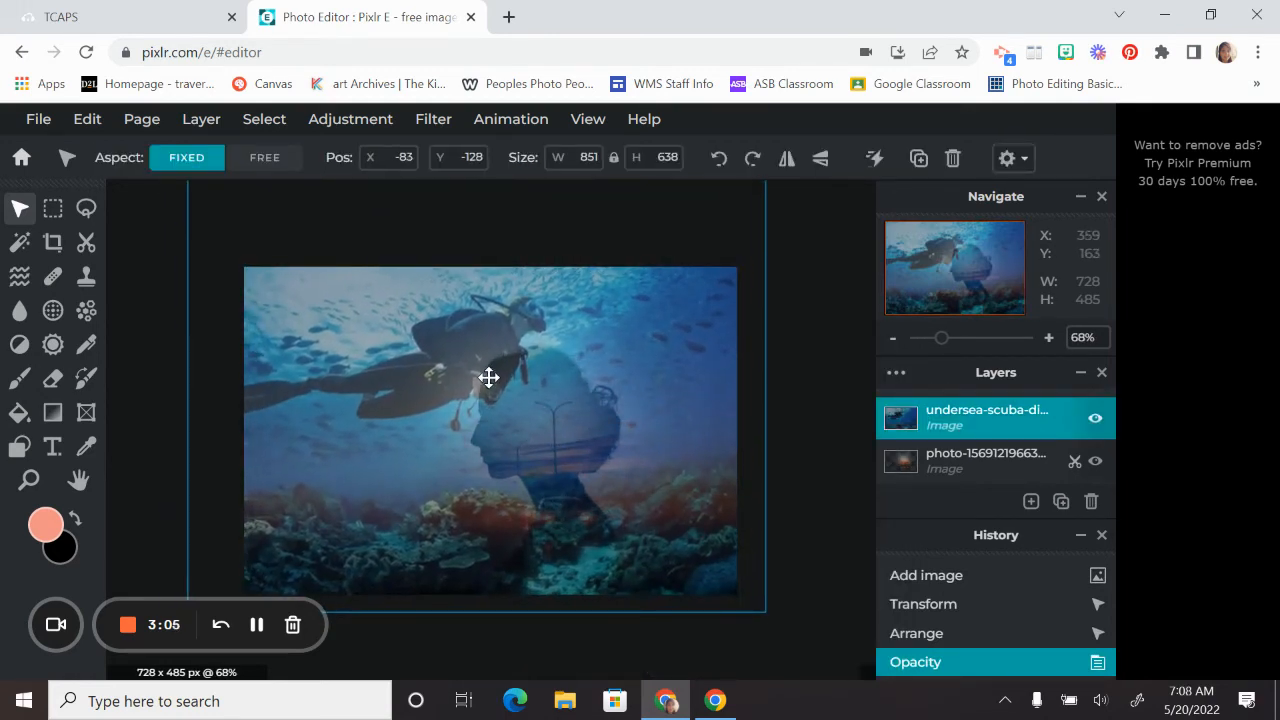
{"action": "left_click_drag", "start_coordinate": [765, 611], "coordinate": [664, 492]}
{"action": "left_click_drag", "start_coordinate": [698, 555], "coordinate": [668, 532]}
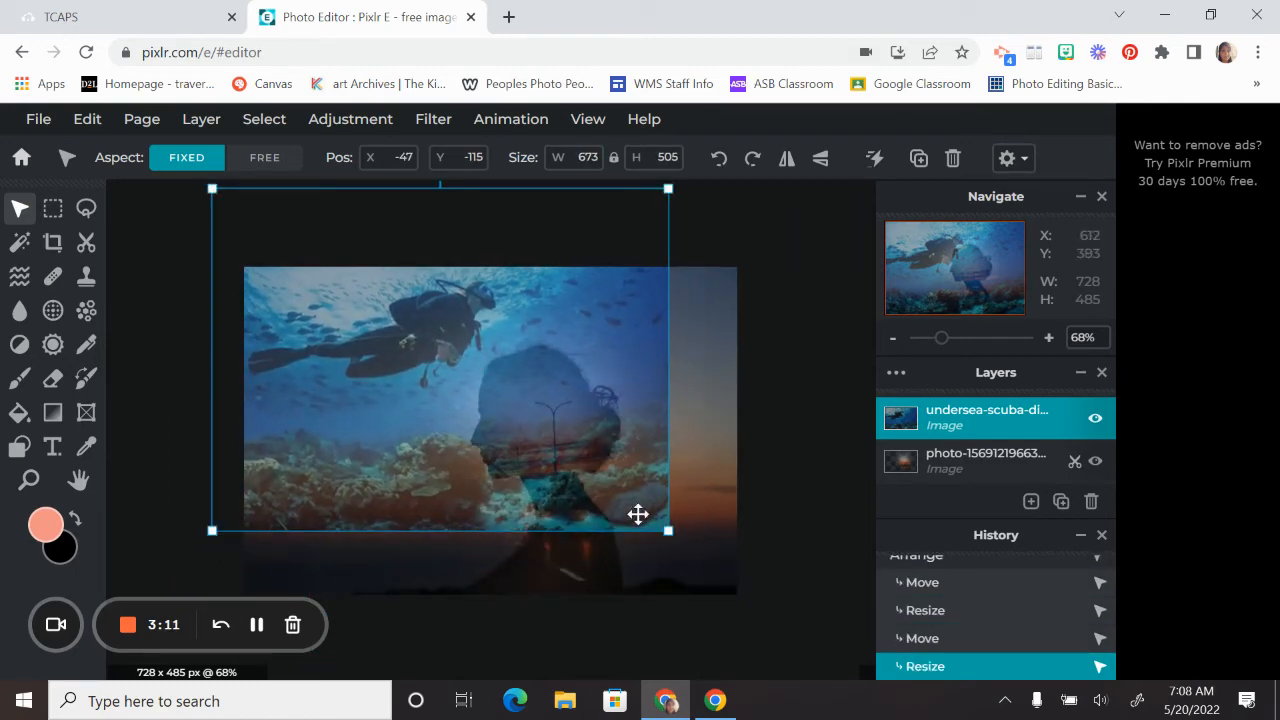
Raise the scuba diver layer's opacity to 100, set its blend mode to Hard-light and close its settings.
{"action": "left_click_drag", "start_coordinate": [611, 489], "coordinate": [612, 490]}
{"action": "left_click", "coordinate": [798, 493]}
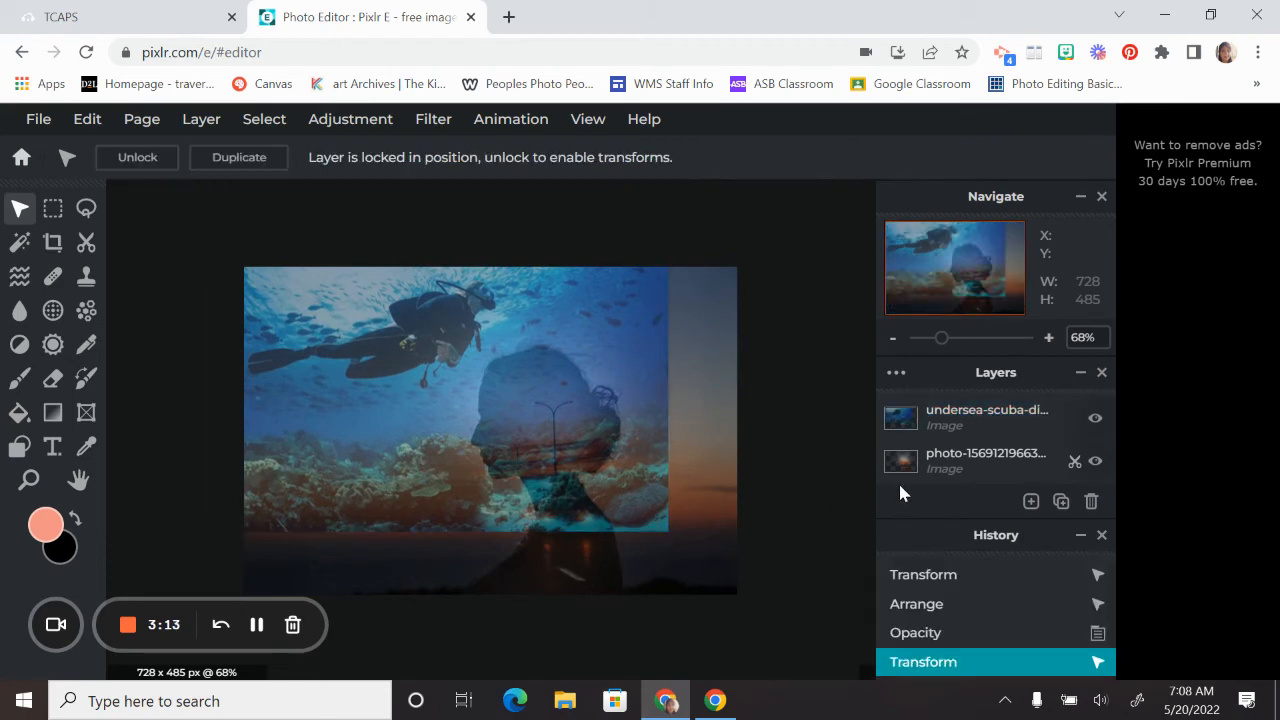
{"action": "left_click", "coordinate": [969, 417]}
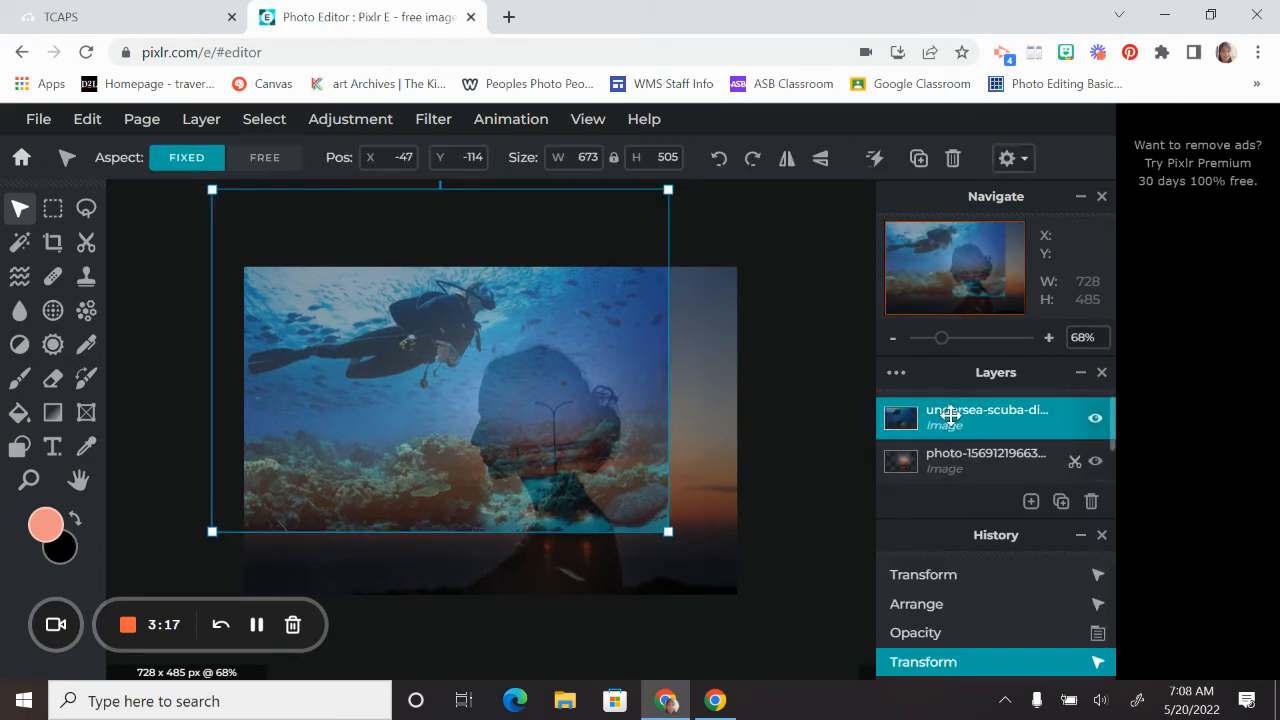
{"action": "left_click", "coordinate": [898, 374]}
{"action": "left_click_drag", "start_coordinate": [765, 521], "coordinate": [908, 521]}
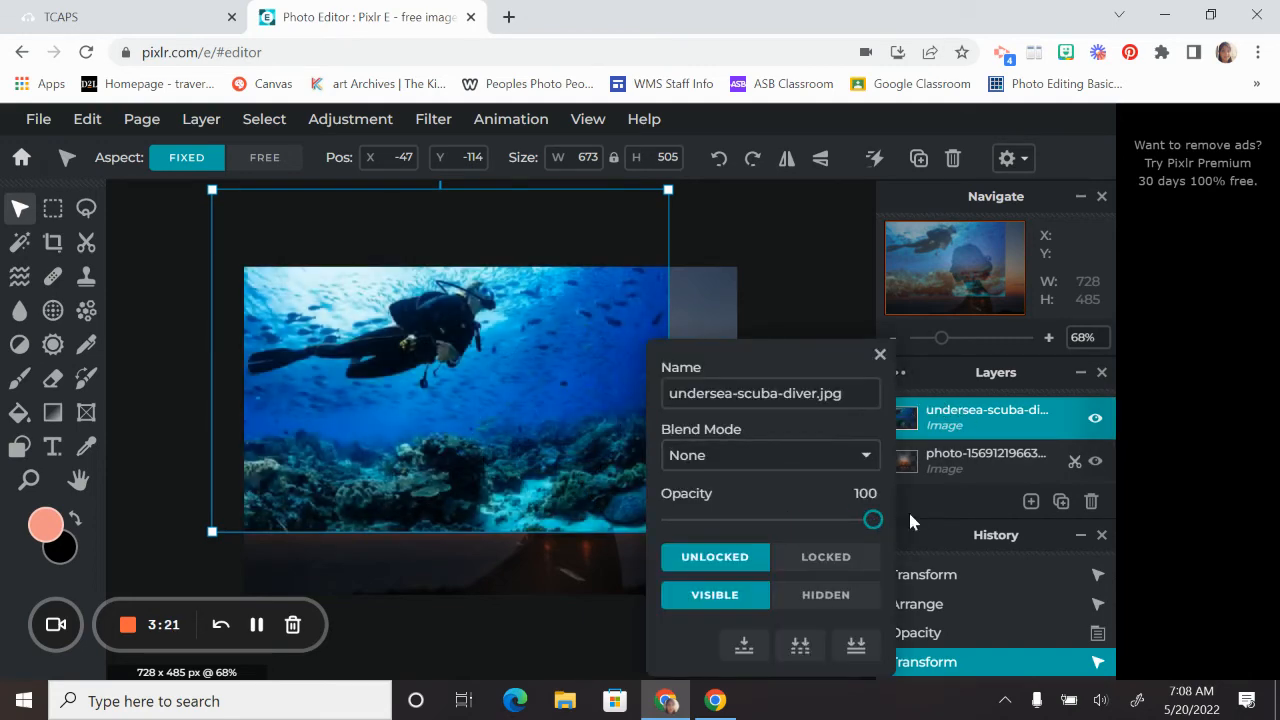
{"action": "left_click", "coordinate": [867, 457]}
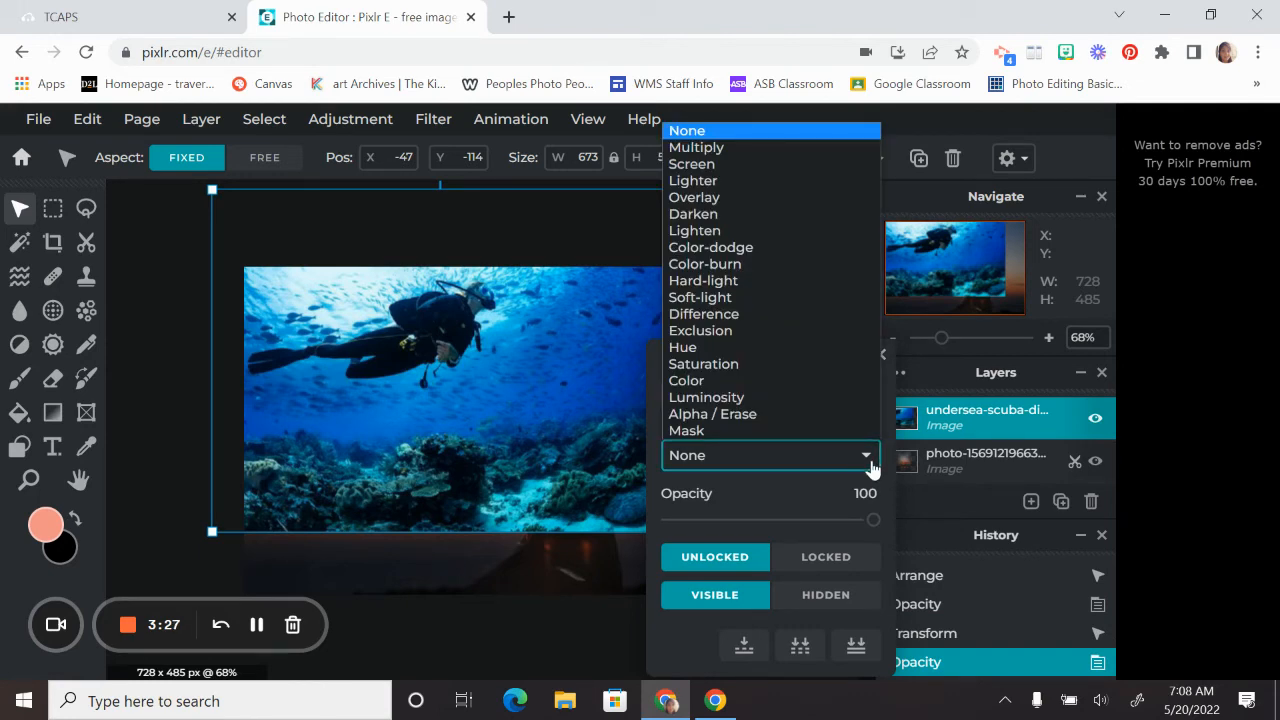
{"action": "left_click", "coordinate": [744, 281]}
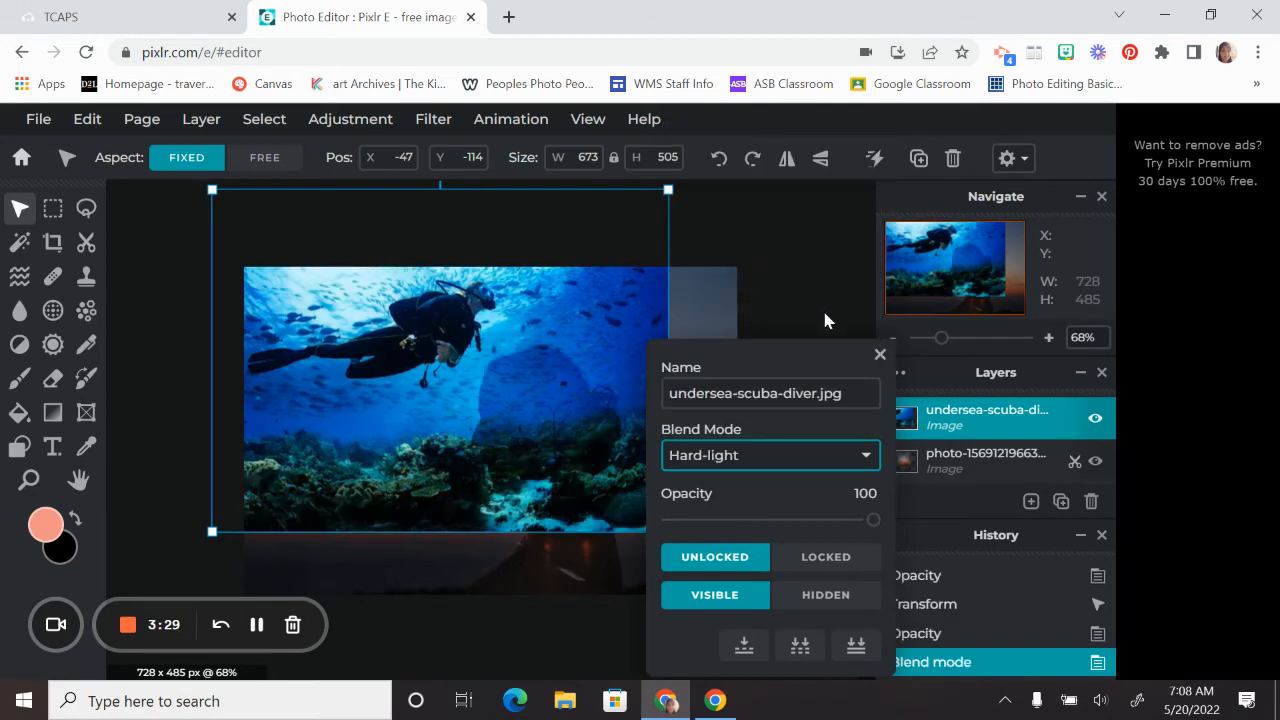
{"action": "left_click", "coordinate": [880, 354]}
{"action": "left_click", "coordinate": [796, 430]}
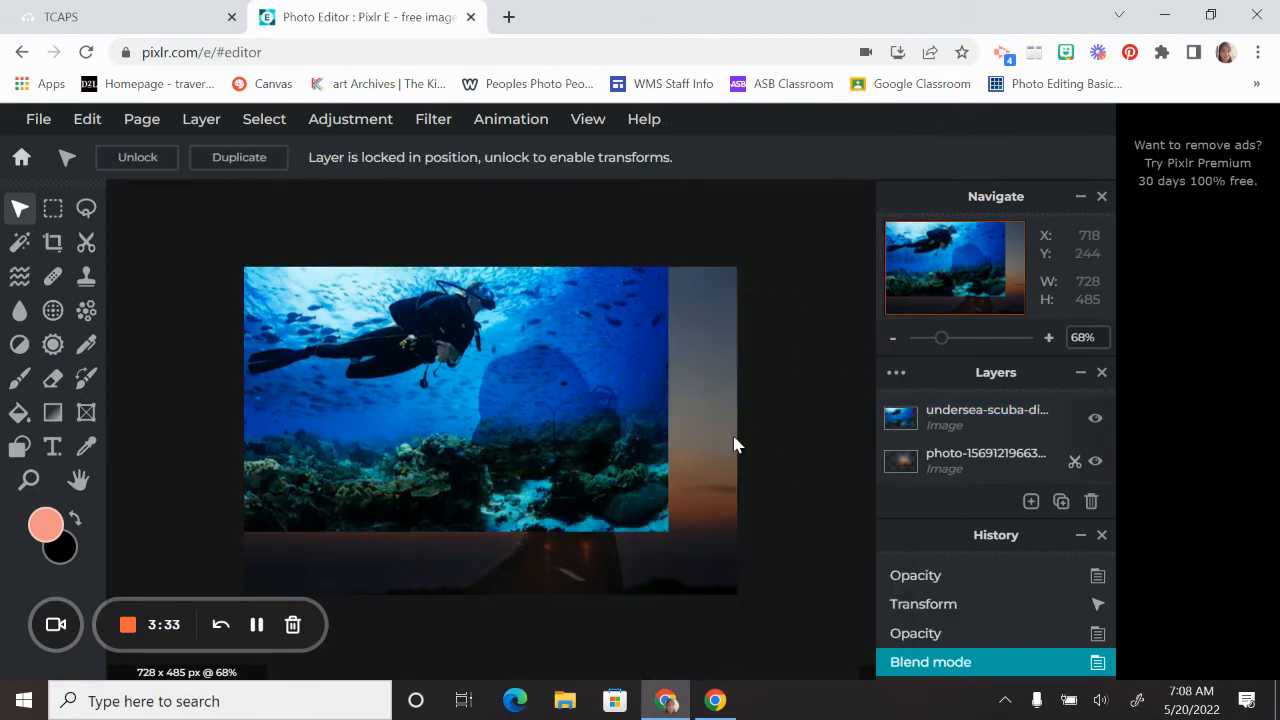
Brush a soft mask at 39% opacity over the scuba diver layer's reef, silhouette area and hard edges, keeping the diver.
{"action": "left_click", "coordinate": [963, 412]}
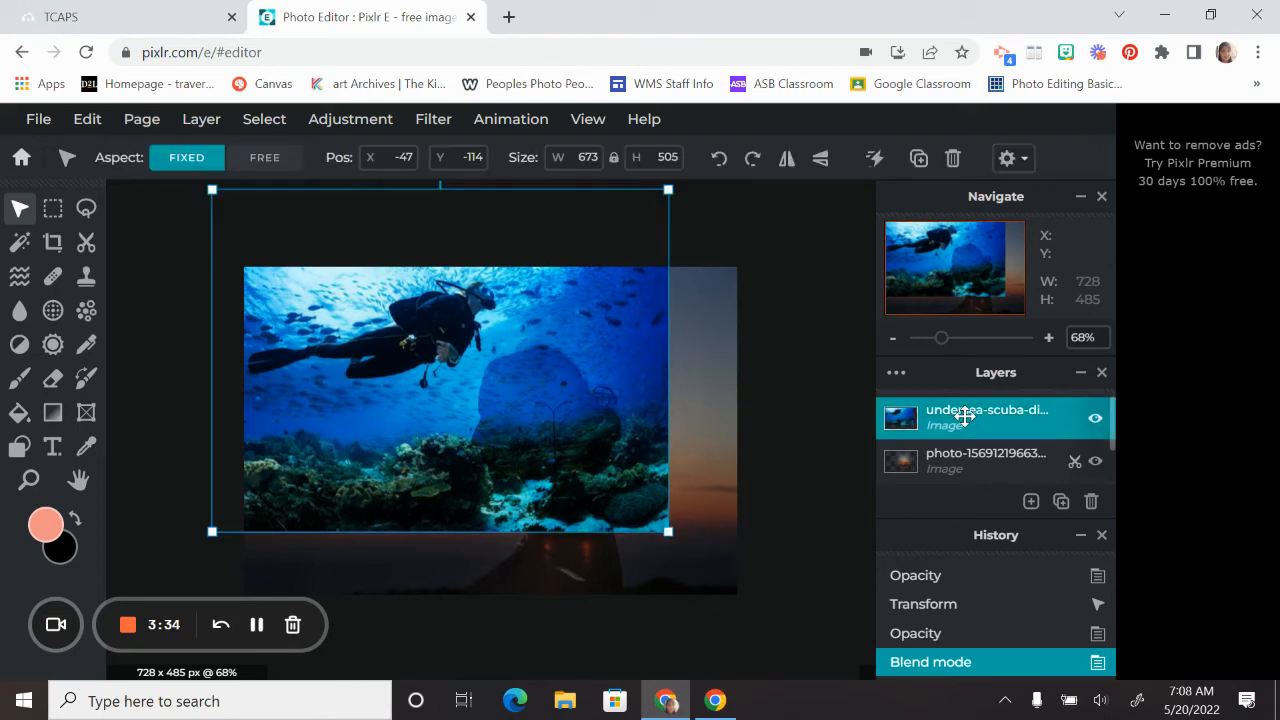
{"action": "left_click", "coordinate": [86, 246]}
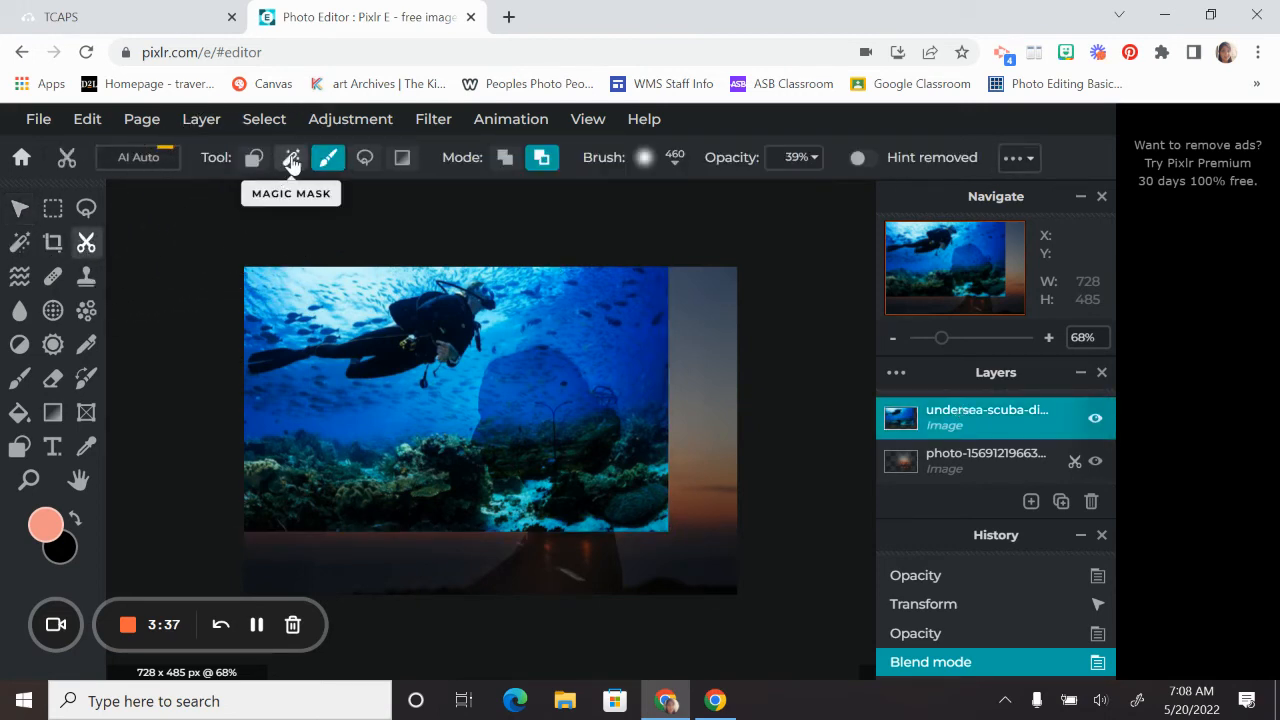
{"action": "left_click", "coordinate": [328, 160]}
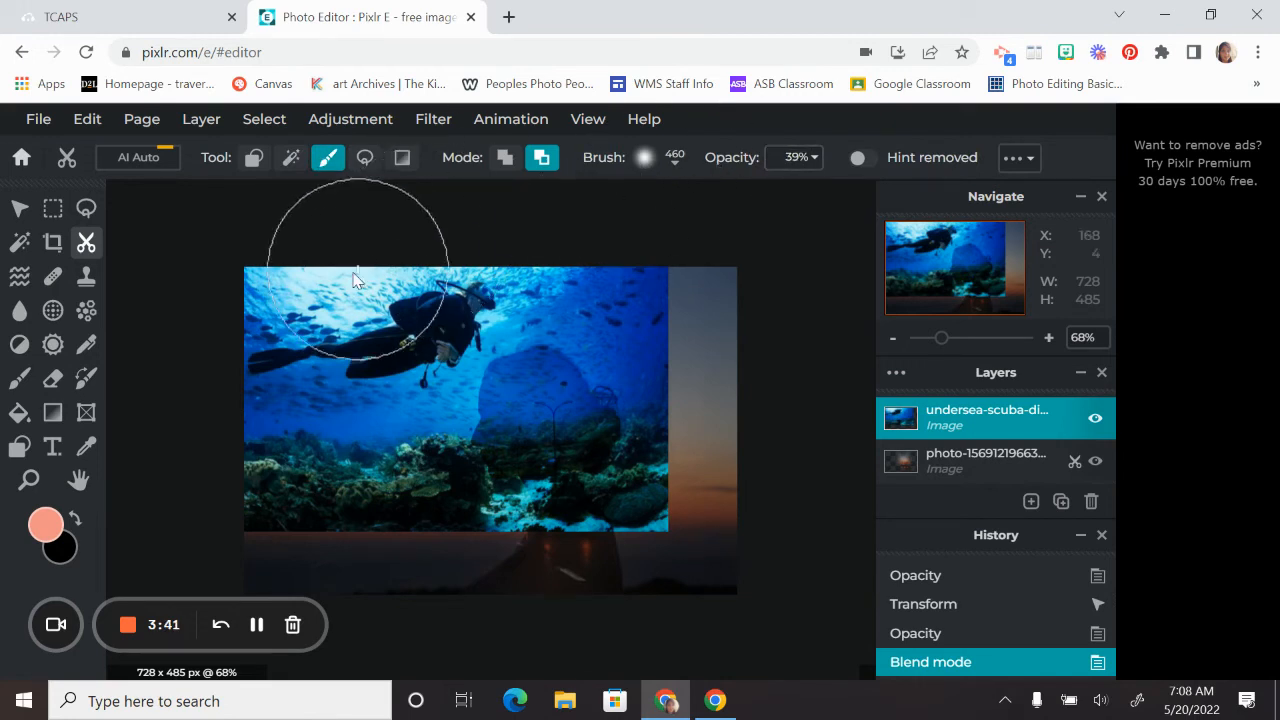
{"action": "mouse_move", "coordinate": [258, 506]}
{"action": "left_mouse_down"}
{"action": "mouse_move", "coordinate": [357, 525]}
{"action": "mouse_move", "coordinate": [404, 494]}
{"action": "mouse_move", "coordinate": [313, 505]}
{"action": "mouse_move", "coordinate": [293, 529]}
{"action": "mouse_move", "coordinate": [583, 507]}
{"action": "mouse_move", "coordinate": [554, 517]}
{"action": "mouse_move", "coordinate": [516, 492]}
{"action": "mouse_move", "coordinate": [420, 484]}
{"action": "mouse_move", "coordinate": [461, 482]}
{"action": "mouse_move", "coordinate": [465, 515]}
{"action": "mouse_move", "coordinate": [402, 496]}
{"action": "mouse_move", "coordinate": [429, 496]}
{"action": "mouse_move", "coordinate": [276, 503]}
{"action": "mouse_move", "coordinate": [581, 495]}
{"action": "mouse_move", "coordinate": [671, 509]}
{"action": "mouse_move", "coordinate": [680, 526]}
{"action": "mouse_move", "coordinate": [687, 471]}
{"action": "mouse_move", "coordinate": [626, 411]}
{"action": "mouse_move", "coordinate": [560, 405]}
{"action": "left_mouse_up"}
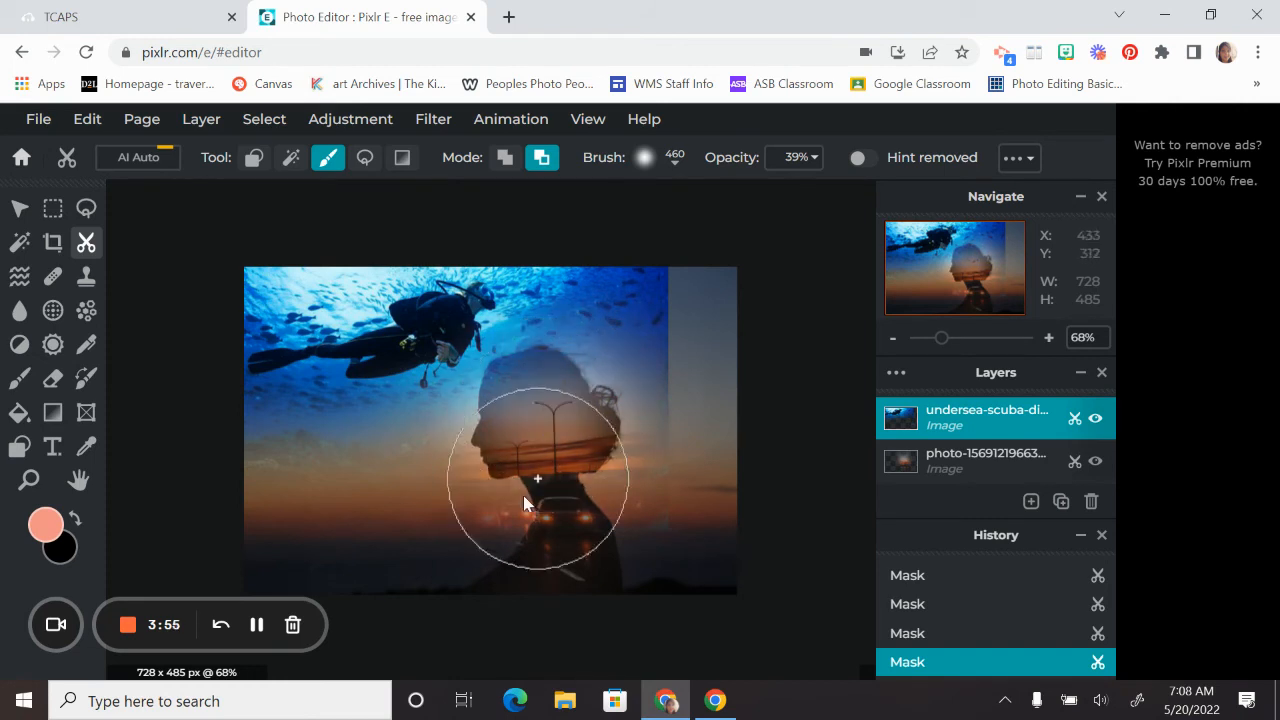
{"action": "mouse_move", "coordinate": [305, 282]}
{"action": "left_mouse_down"}
{"action": "mouse_move", "coordinate": [343, 280]}
{"action": "mouse_move", "coordinate": [254, 303]}
{"action": "mouse_move", "coordinate": [300, 300]}
{"action": "mouse_move", "coordinate": [335, 276]}
{"action": "mouse_move", "coordinate": [591, 297]}
{"action": "mouse_move", "coordinate": [586, 286]}
{"action": "mouse_move", "coordinate": [600, 314]}
{"action": "mouse_move", "coordinate": [645, 308]}
{"action": "left_mouse_up"}
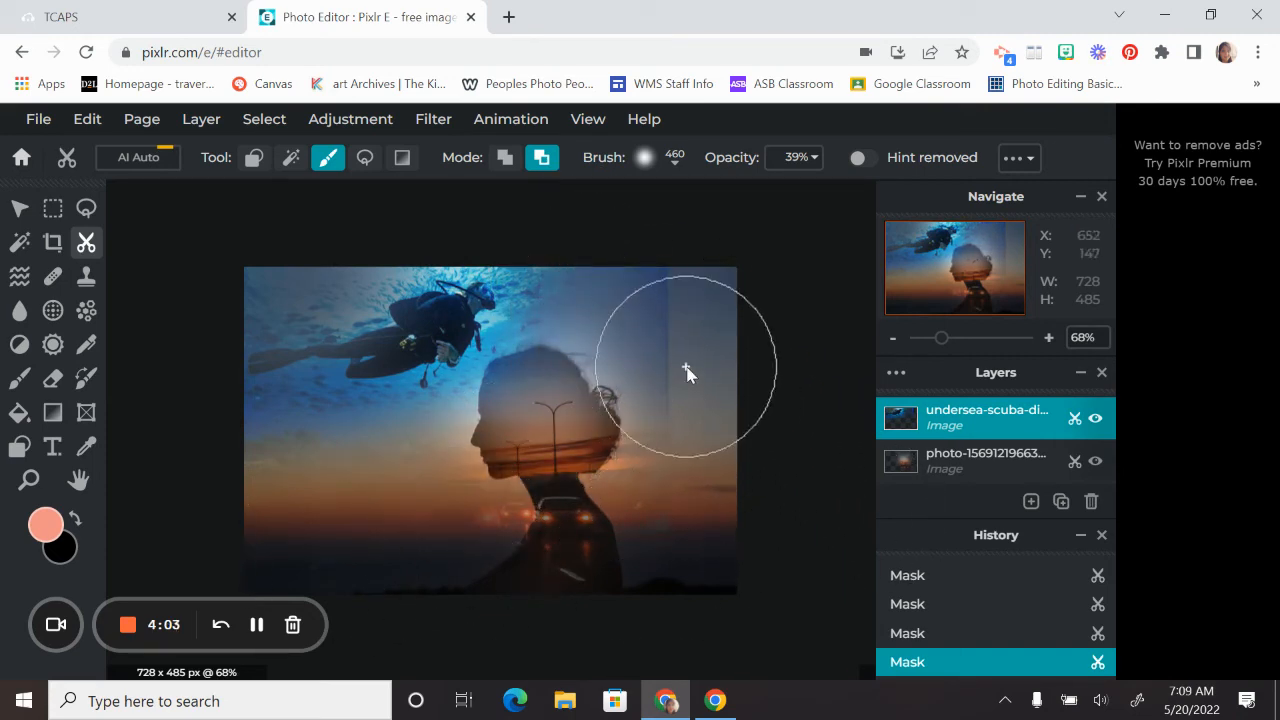
{"action": "mouse_move", "coordinate": [683, 293]}
{"action": "left_mouse_down"}
{"action": "mouse_move", "coordinate": [699, 380]}
{"action": "mouse_move", "coordinate": [756, 500]}
{"action": "mouse_move", "coordinate": [717, 505]}
{"action": "mouse_move", "coordinate": [680, 333]}
{"action": "mouse_move", "coordinate": [634, 288]}
{"action": "left_mouse_up"}
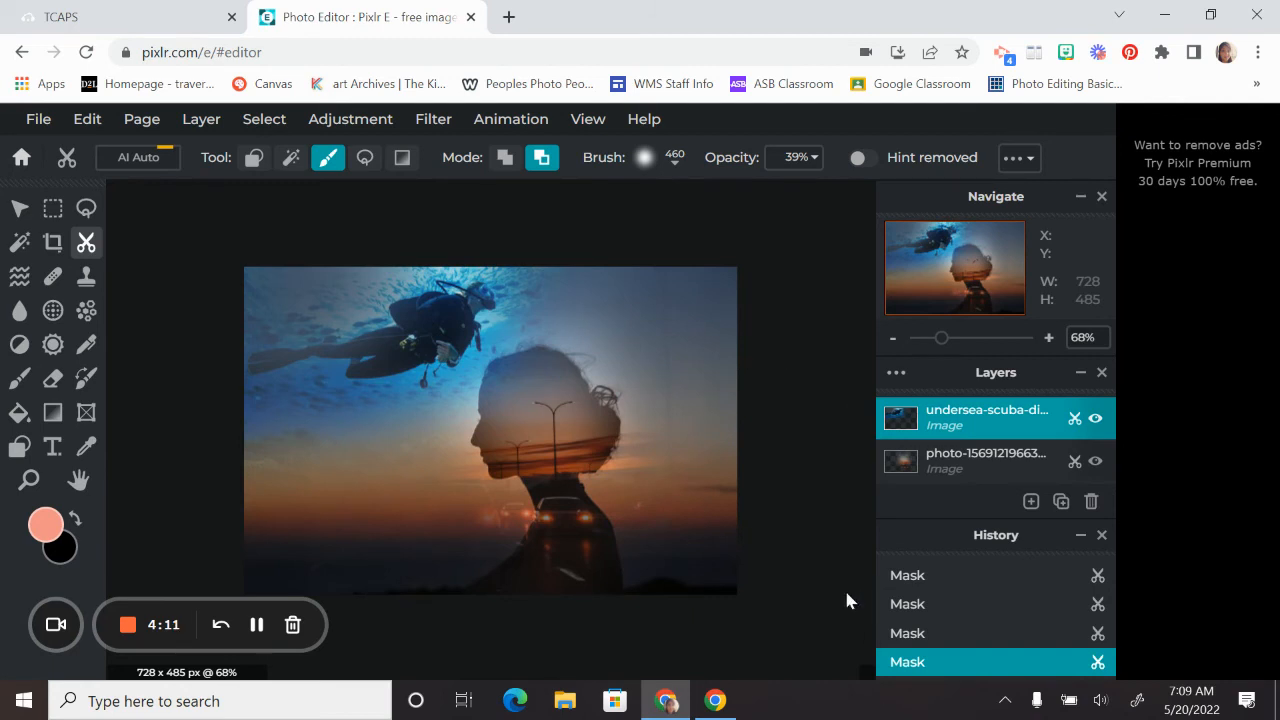
{"action": "left_click_drag", "start_coordinate": [730, 398], "coordinate": [666, 398]}
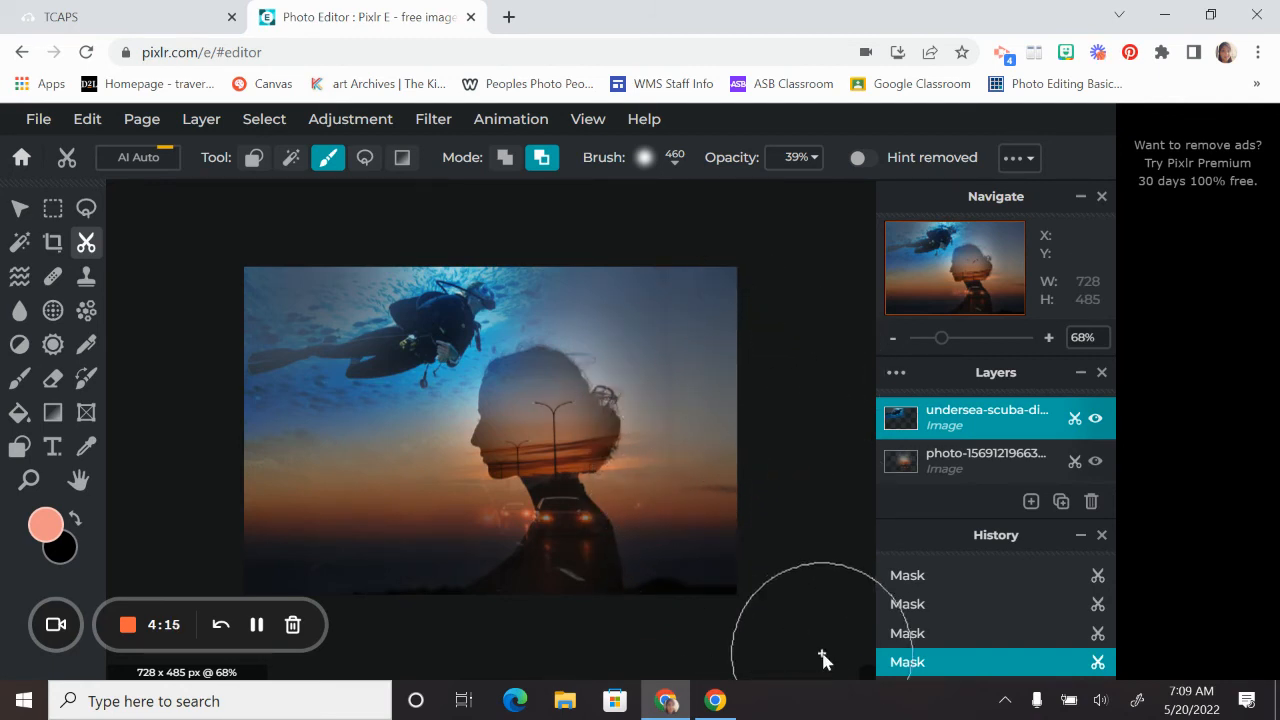
{"action": "scroll", "coordinate": [833, 640], "scroll_direction": "down", "scroll_amount": 1}
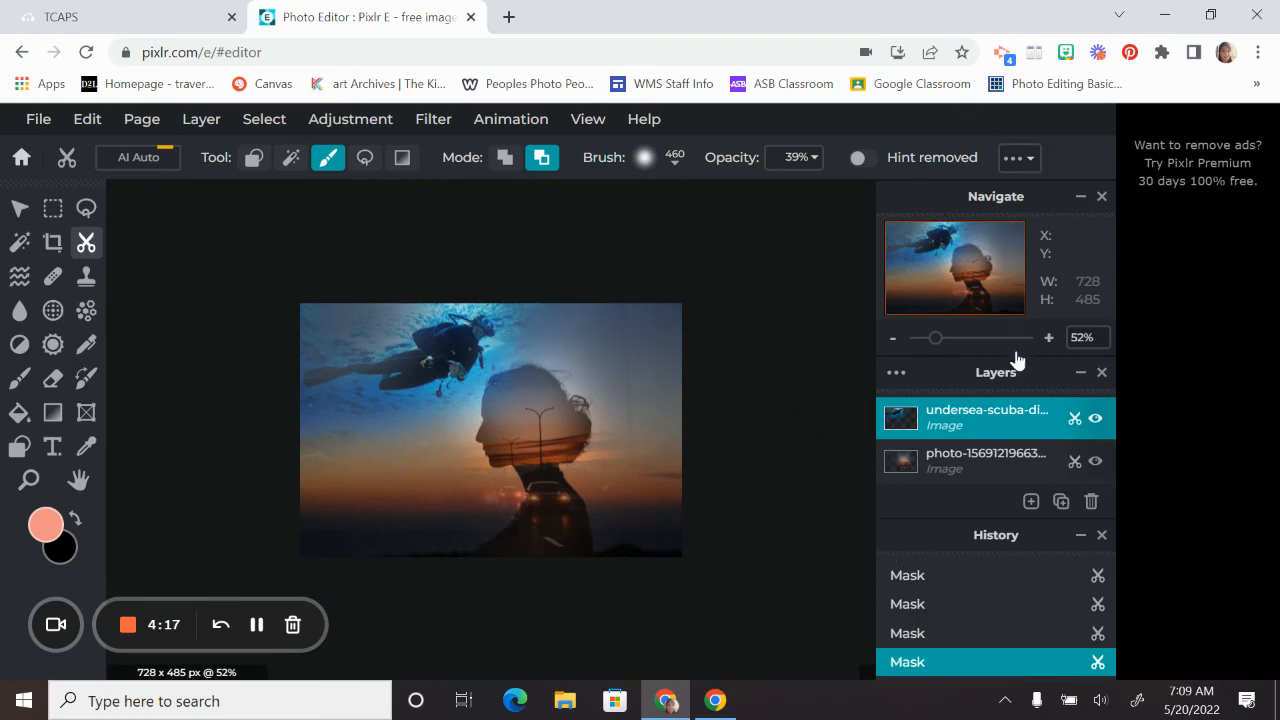
Merge the scuba diver layer down through the sunset photo layer into the Background.
{"action": "left_click", "coordinate": [907, 420]}
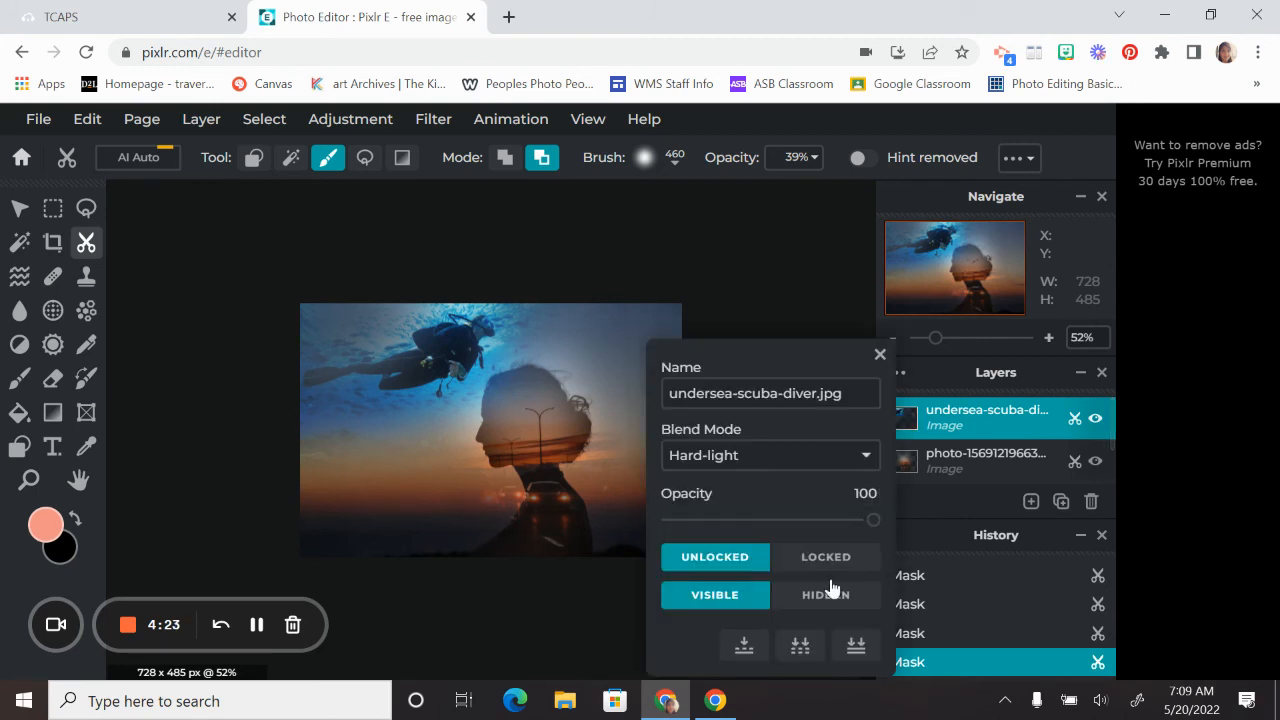
{"action": "left_click", "coordinate": [757, 653]}
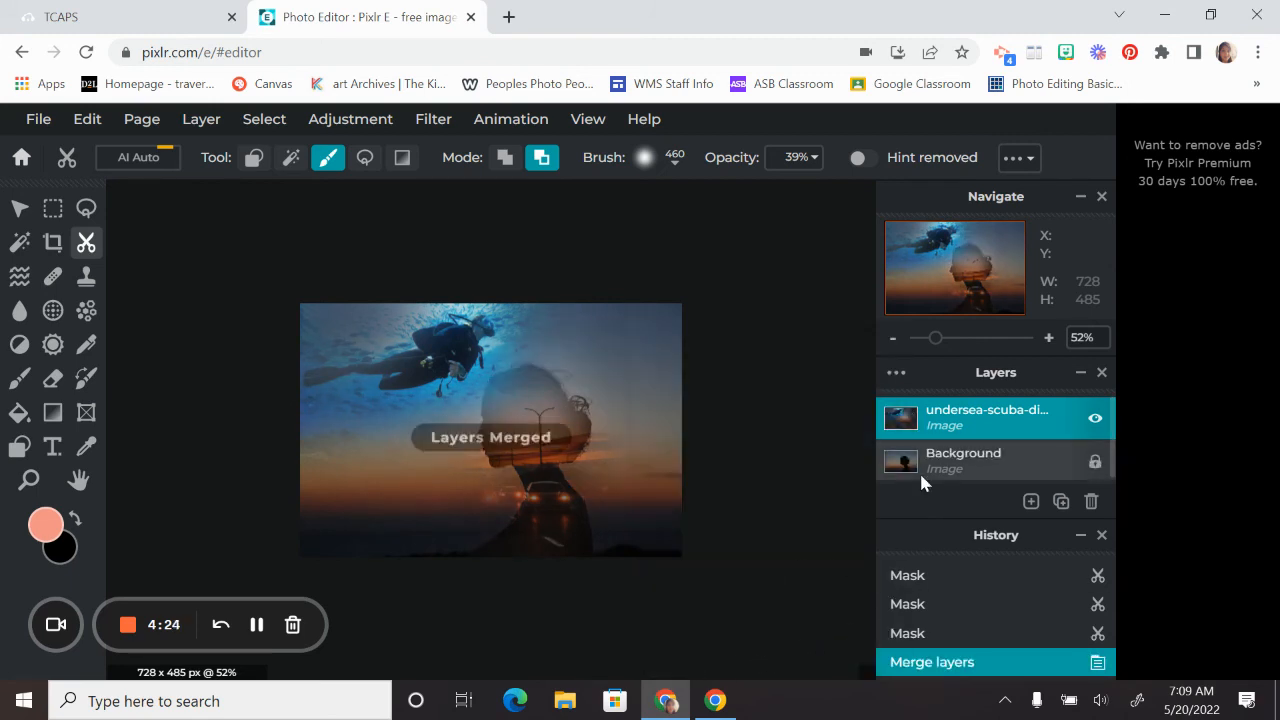
{"action": "left_click", "coordinate": [907, 420]}
{"action": "left_click", "coordinate": [866, 648]}
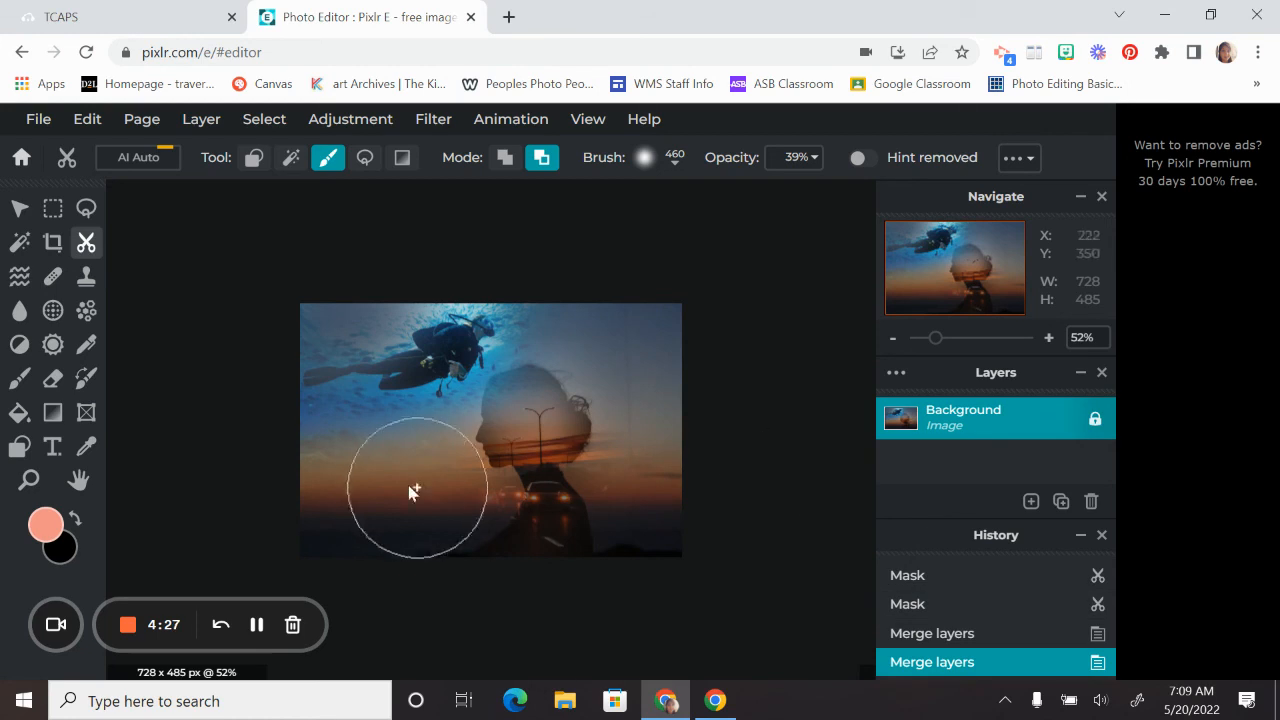
Apply a Brightness & contrast adjustment to the merged image, raising both brightness and contrast.
{"action": "left_click", "coordinate": [347, 124]}
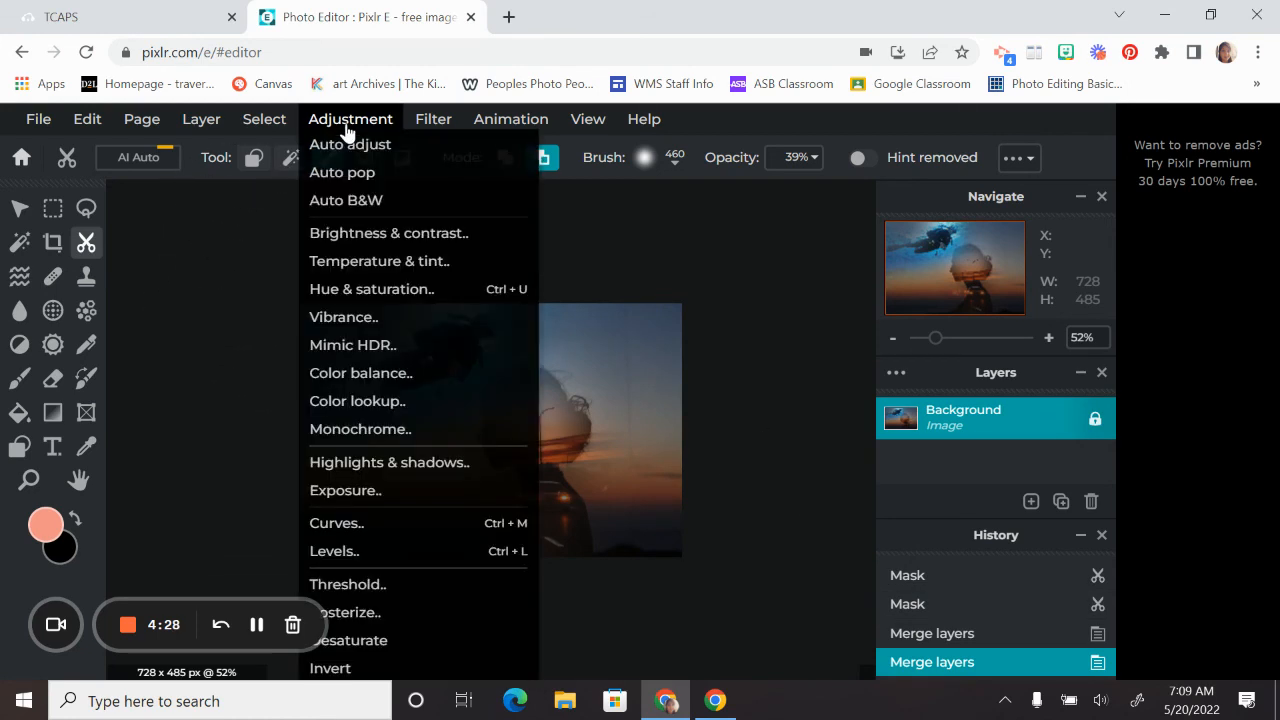
{"action": "left_click", "coordinate": [418, 233]}
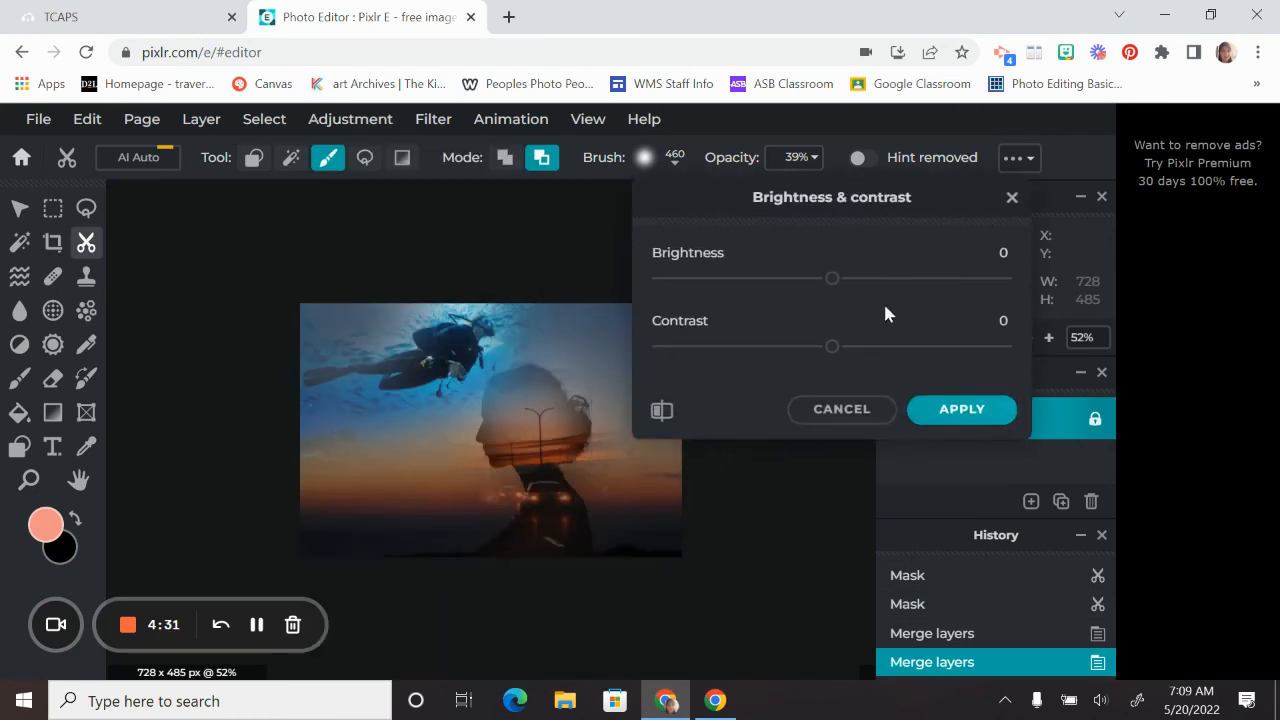
{"action": "left_click_drag", "start_coordinate": [831, 280], "coordinate": [877, 281]}
{"action": "left_click_drag", "start_coordinate": [831, 349], "coordinate": [884, 352]}
{"action": "left_click", "coordinate": [941, 408]}
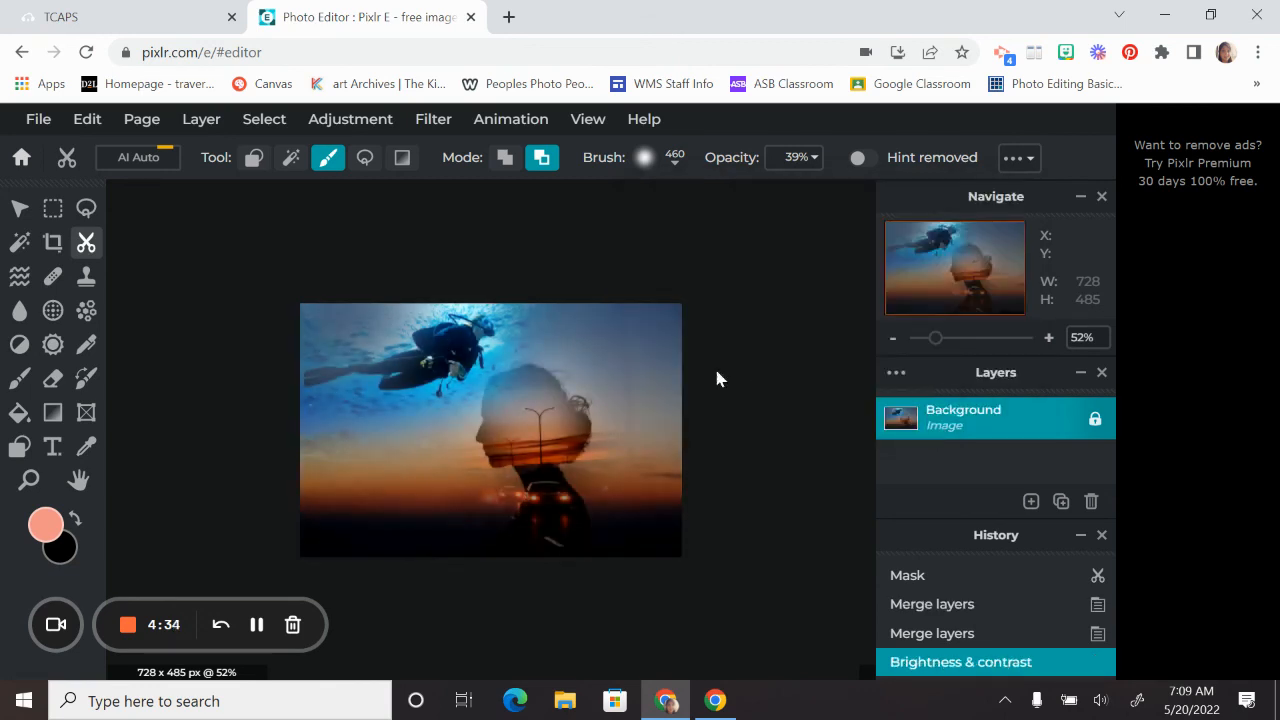
{"action": "left_click", "coordinate": [352, 119]}
{"action": "left_click", "coordinate": [370, 290]}
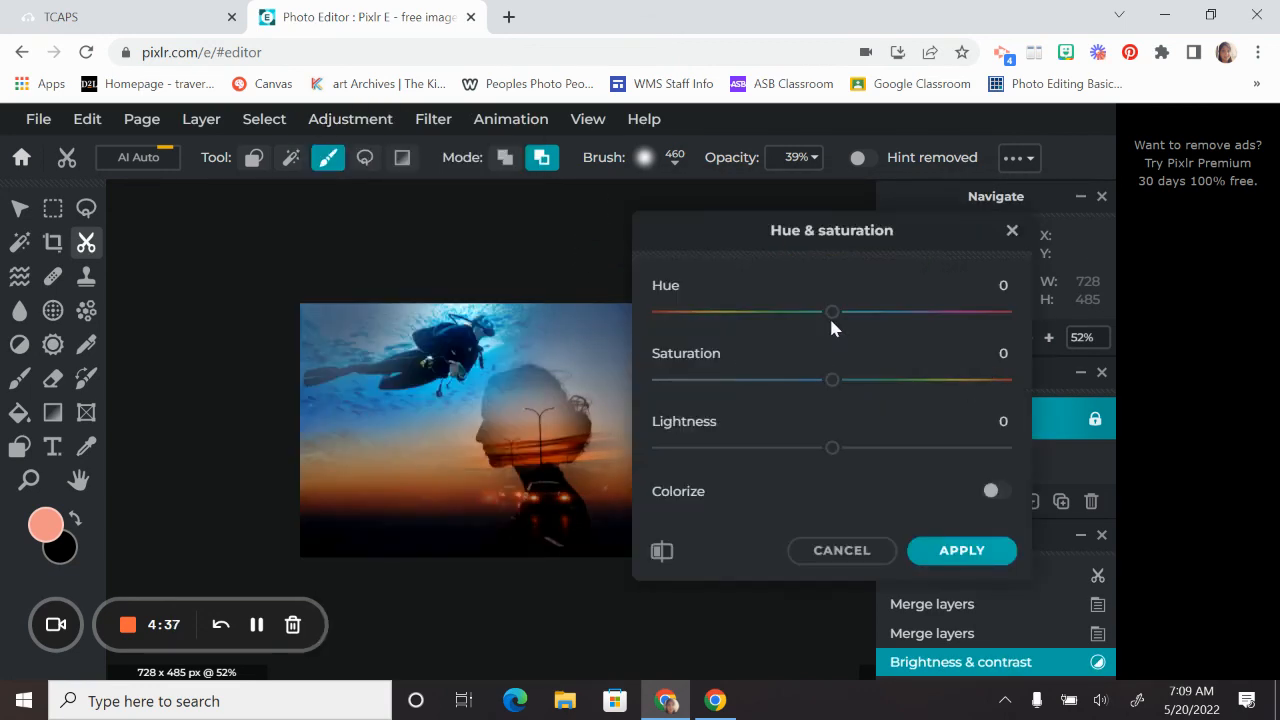
{"action": "left_click_drag", "start_coordinate": [812, 318], "coordinate": [865, 383]}
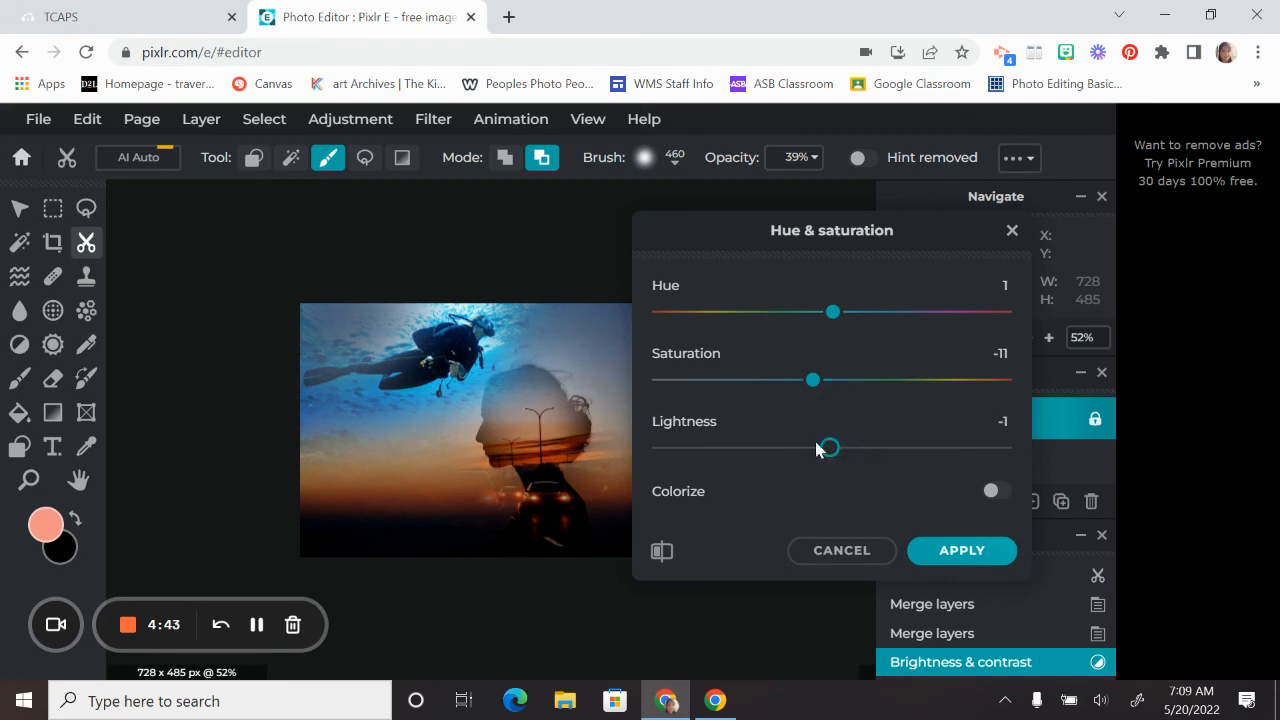
{"action": "left_click_drag", "start_coordinate": [818, 449], "coordinate": [845, 451]}
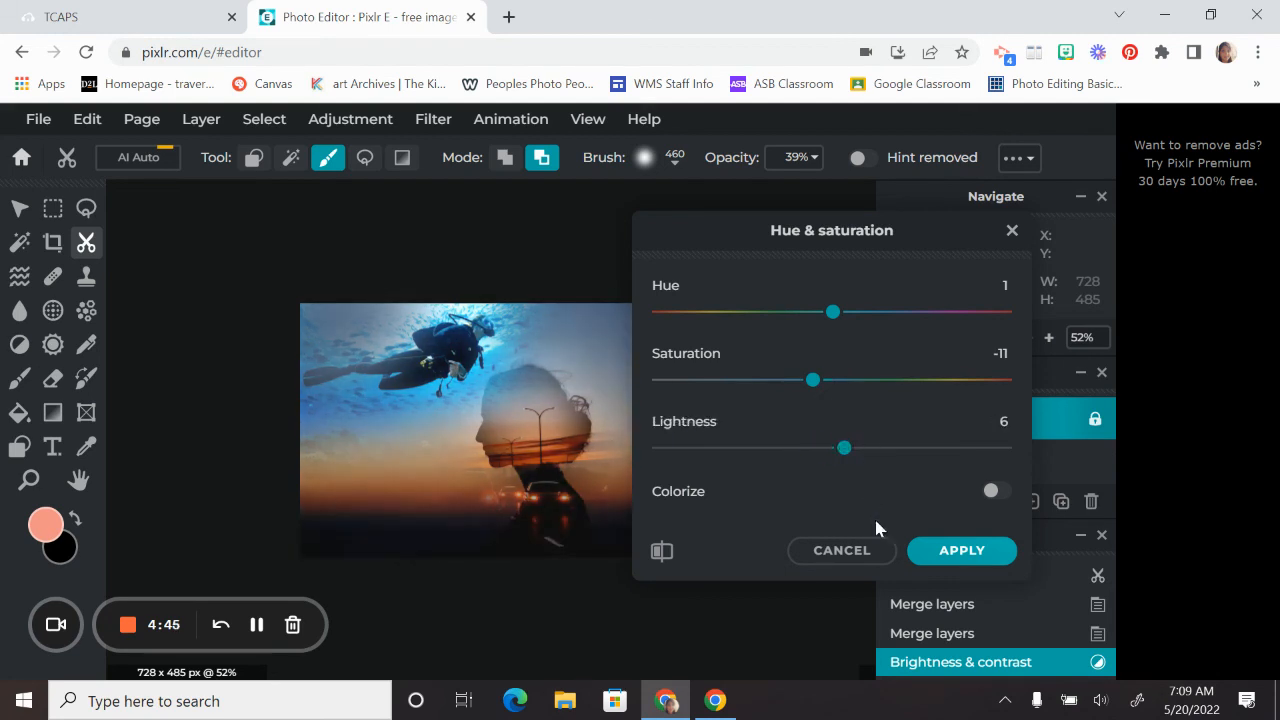
{"action": "left_click", "coordinate": [1012, 231]}
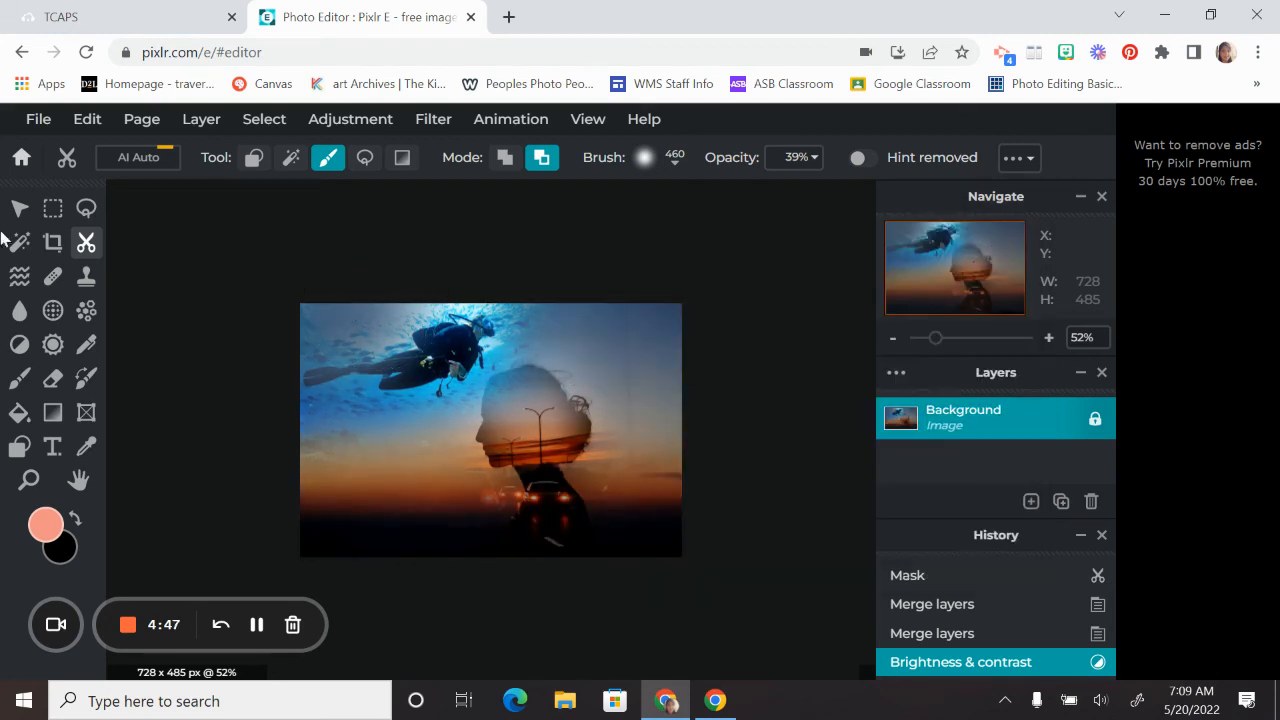
Prepare to save the finished image as a JPG with the quality raised to 100%.
{"action": "left_click", "coordinate": [36, 120]}
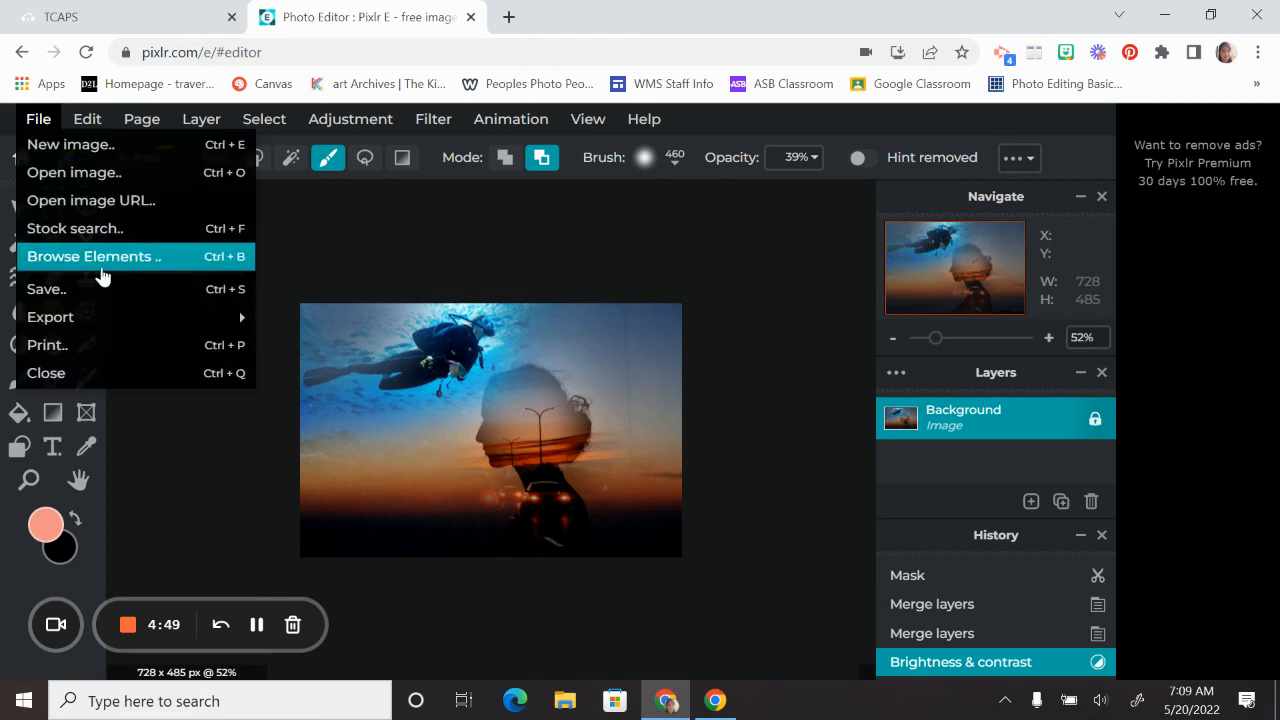
{"action": "left_click", "coordinate": [45, 288]}
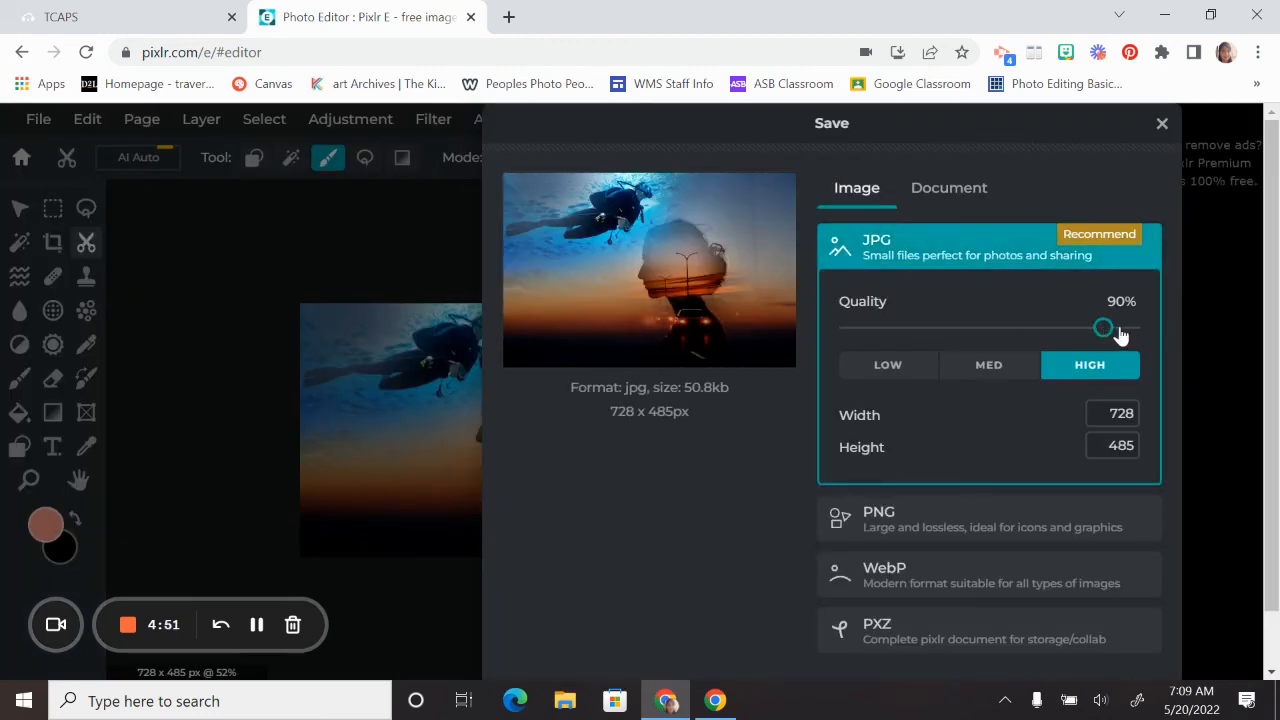
{"action": "left_click_drag", "start_coordinate": [1120, 336], "coordinate": [1147, 386]}
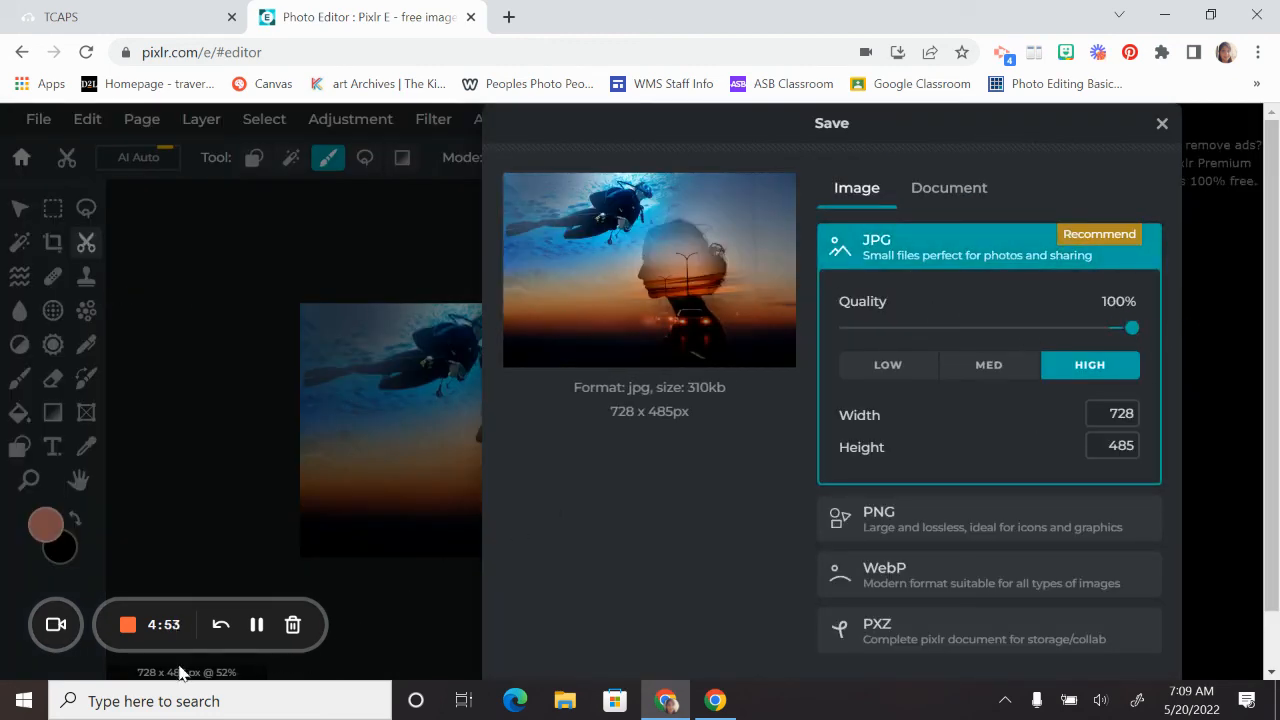